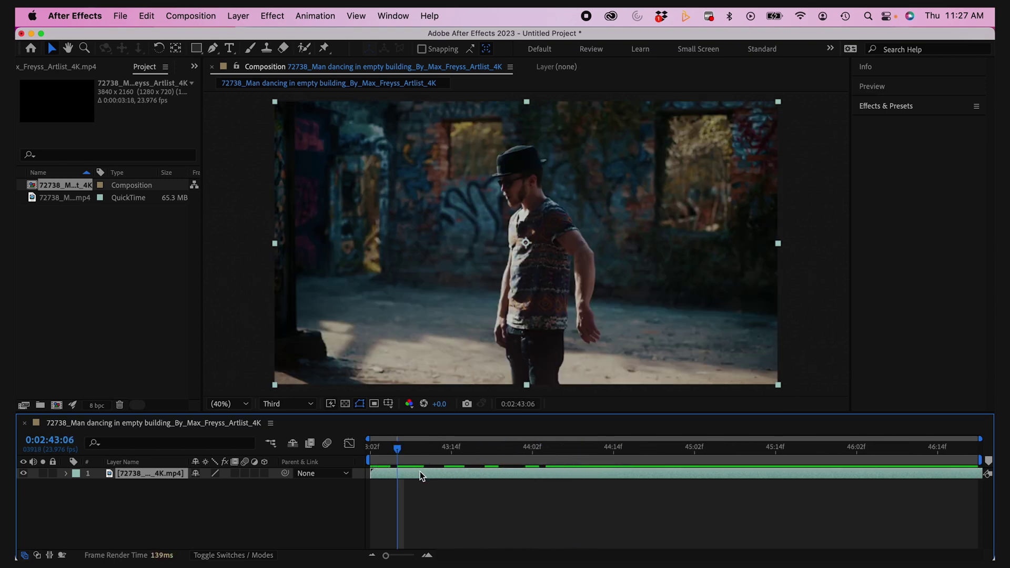
- Open the dancer clip's layer with the Roto Brush tool and paint the man's hat and head as foreground
key("alt+w")
double_click(420, 471)
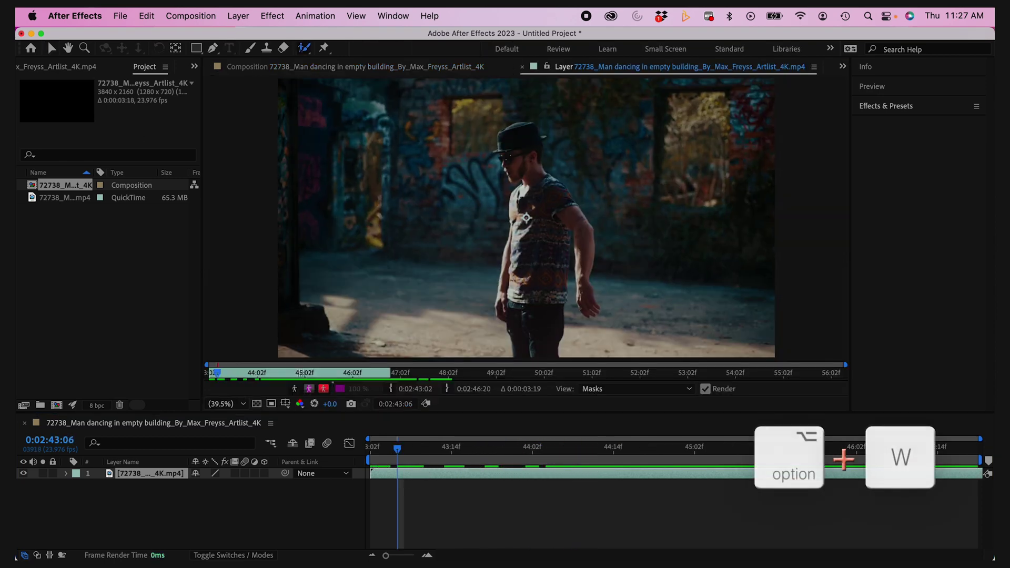
scroll(510, 158, "up", 1)
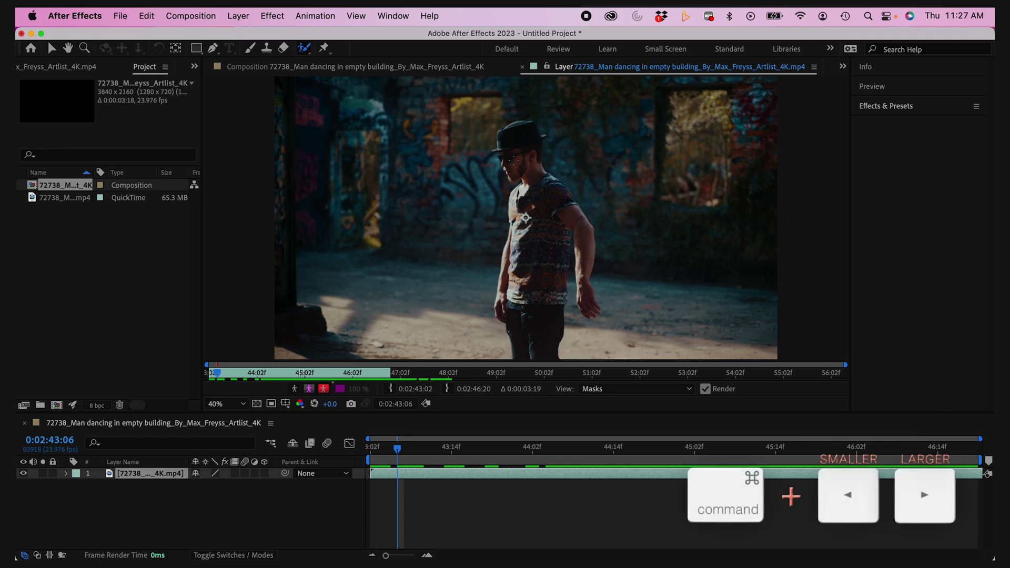
scroll(514, 160, "up", 2)
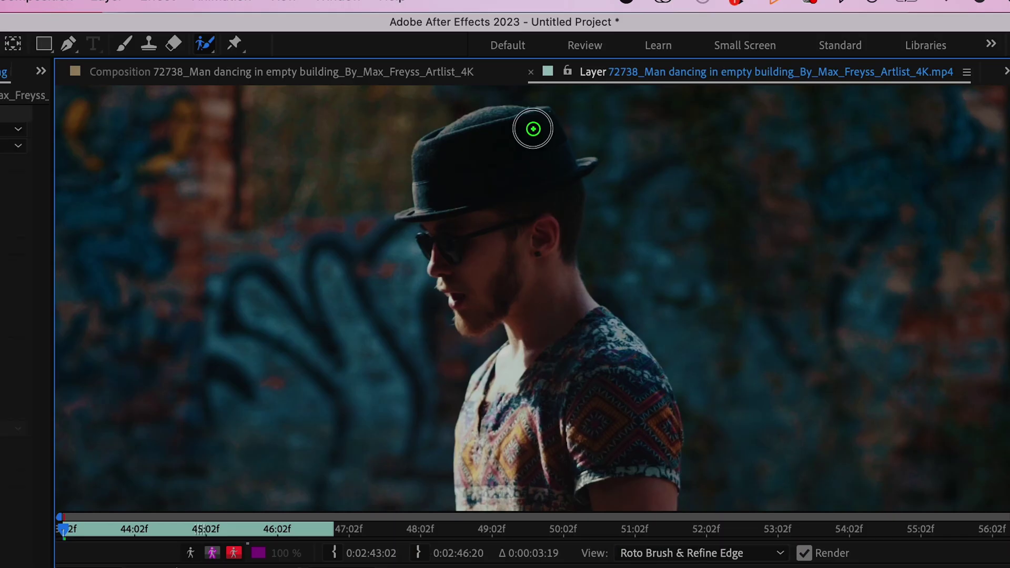
mouse_move(524, 102)
left_mouse_down()
mouse_move(451, 139)
mouse_move(491, 197)
mouse_move(536, 153)
mouse_move(570, 166)
left_mouse_up()
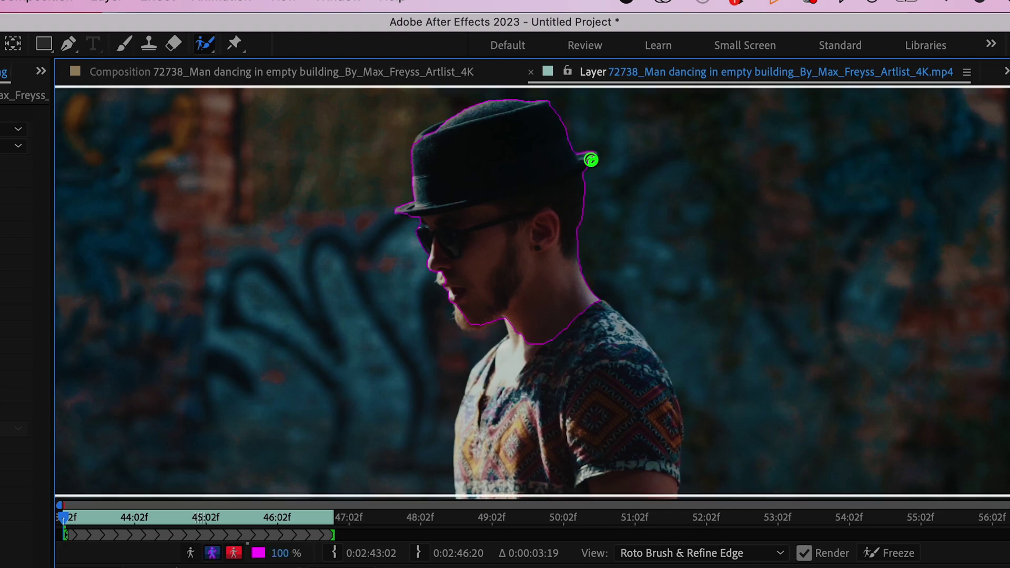
- Extend the Roto Brush foreground selection over the man's shirt, arms, hands and trousers
left_click_drag(435, 105, 462, 213)
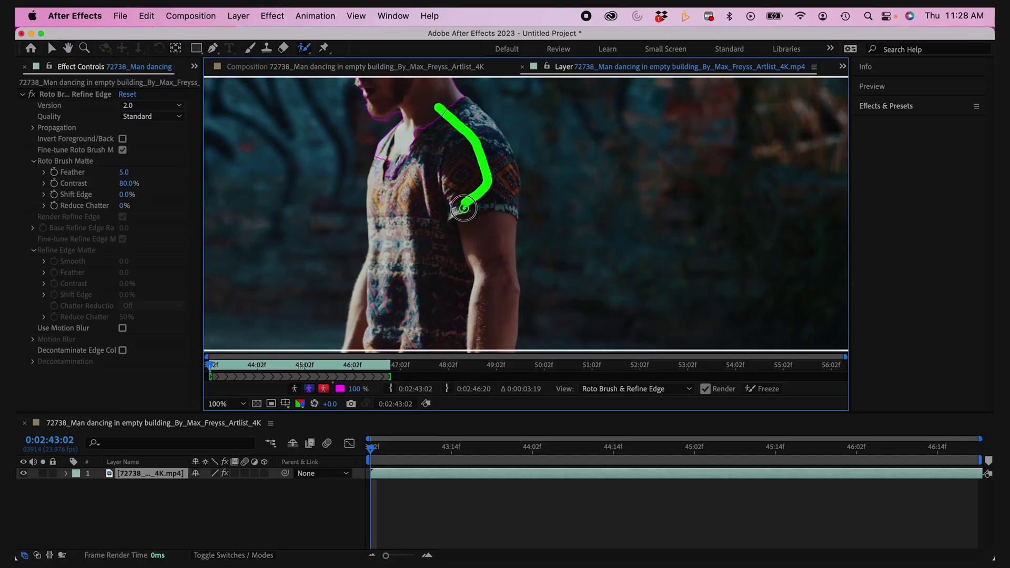
left_click_drag(478, 106, 441, 142)
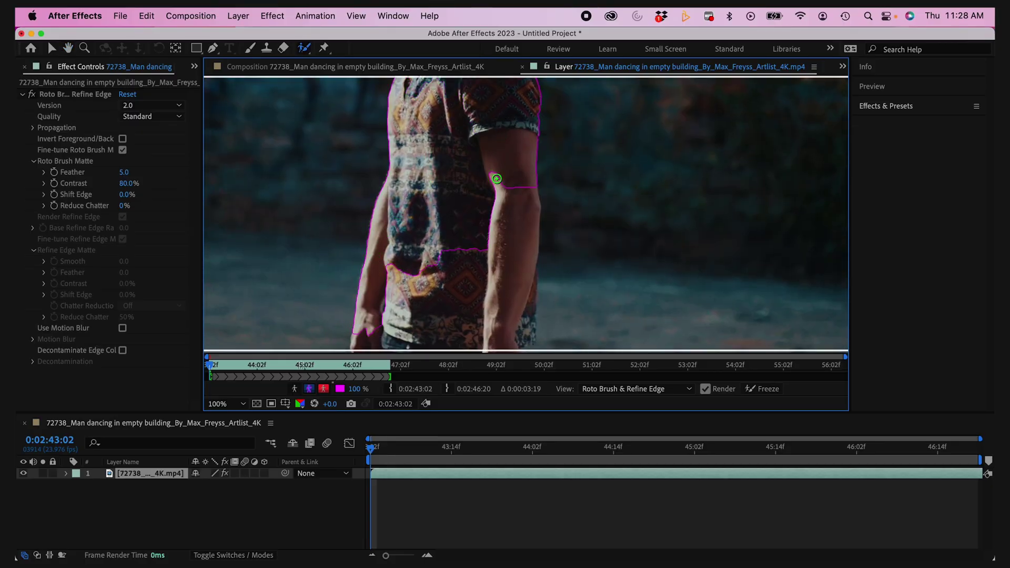
left_click_drag(505, 298, 516, 198)
scroll(515, 198, "up", 1)
mouse_move(564, 112)
left_mouse_down()
mouse_move(566, 218)
mouse_move(523, 236)
left_mouse_up()
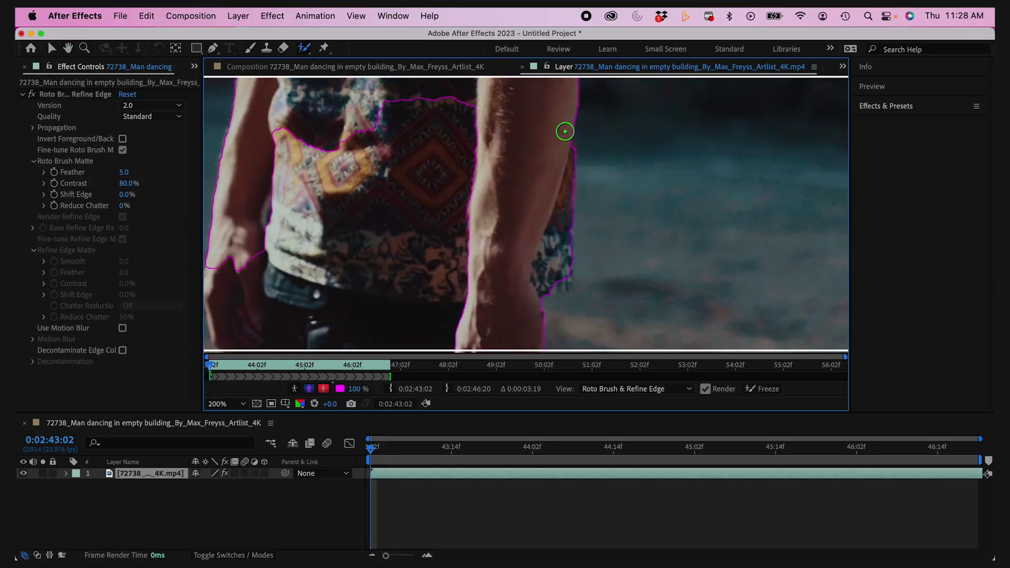
scroll(514, 235, "down", 5)
left_click_drag(612, 149, 624, 119)
mouse_move(503, 233)
left_mouse_down()
mouse_move(492, 208)
mouse_move(509, 187)
mouse_move(513, 137)
left_mouse_up()
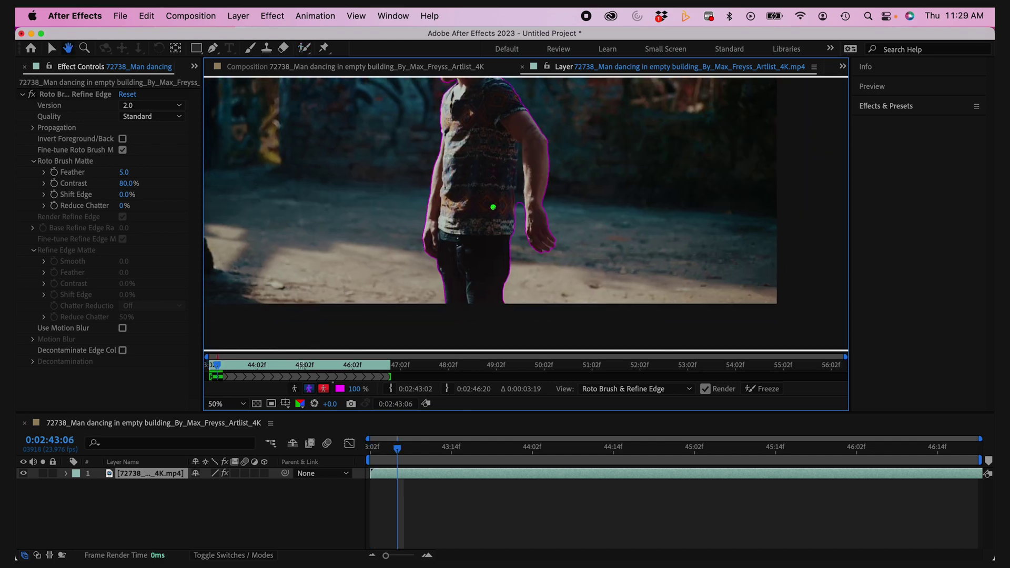
- Subtract the background gap between the man's torso and bent arm from the roto selection at 0:02:43:06
scroll(492, 207, "up", 1)
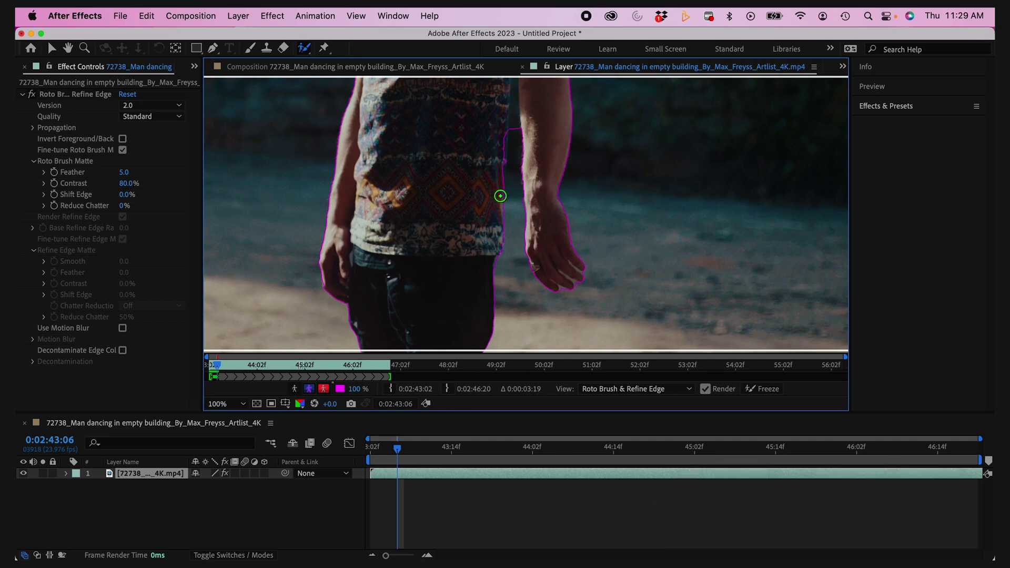
left_click_drag(500, 199, 500, 131)
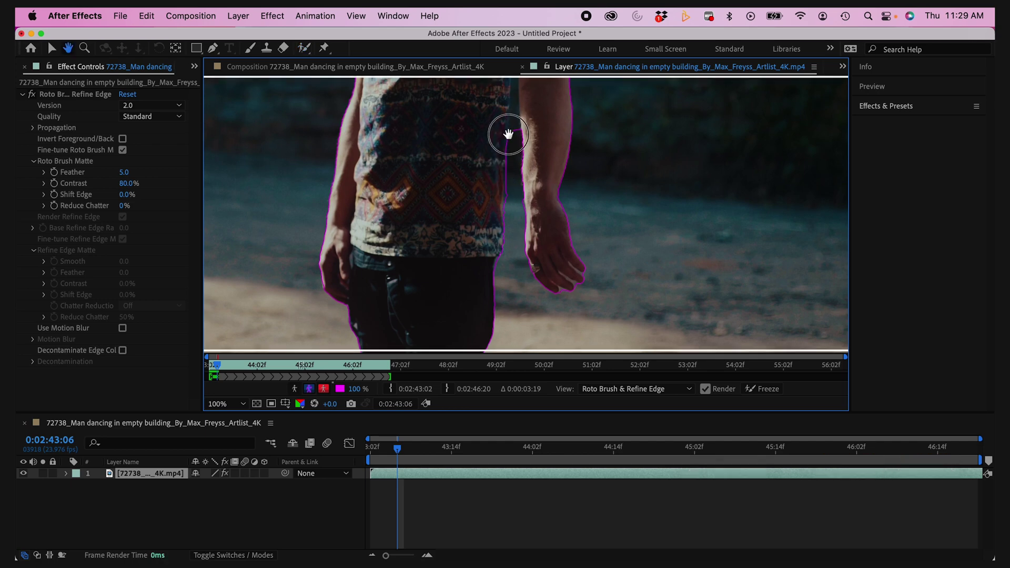
scroll(505, 135, "up", 1)
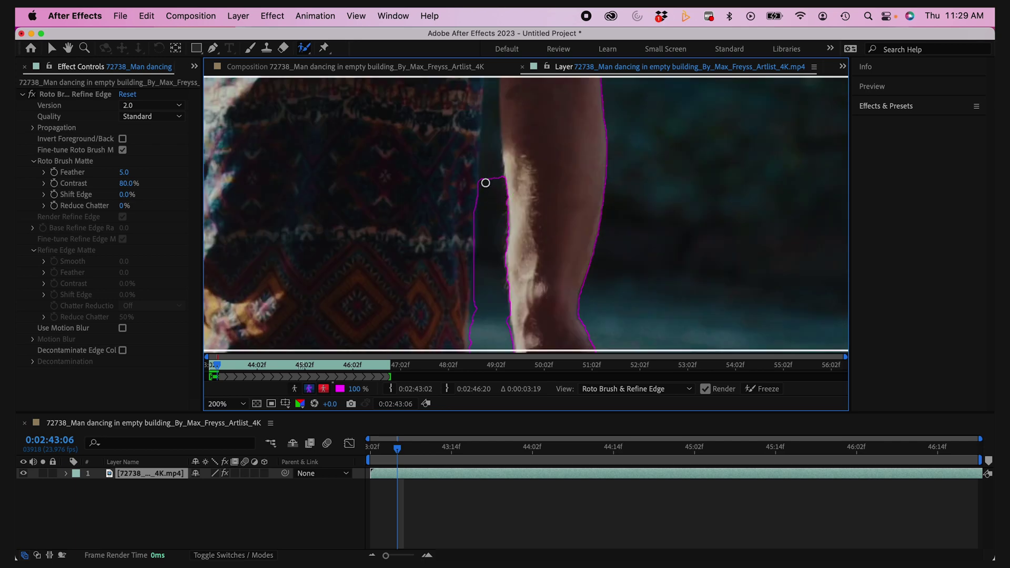
left_click_drag(485, 183, 490, 229)
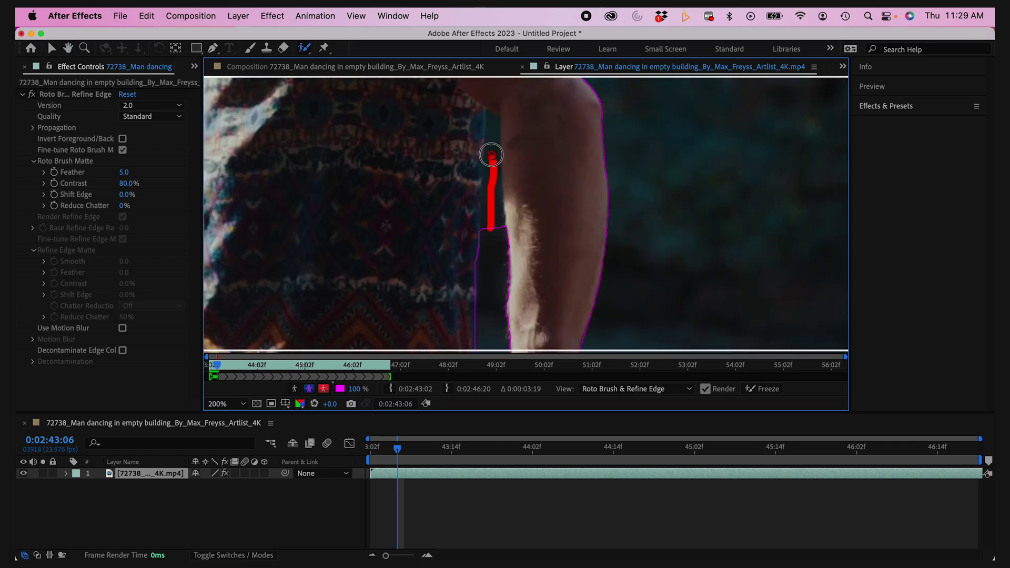
left_click_drag(492, 122, 492, 121)
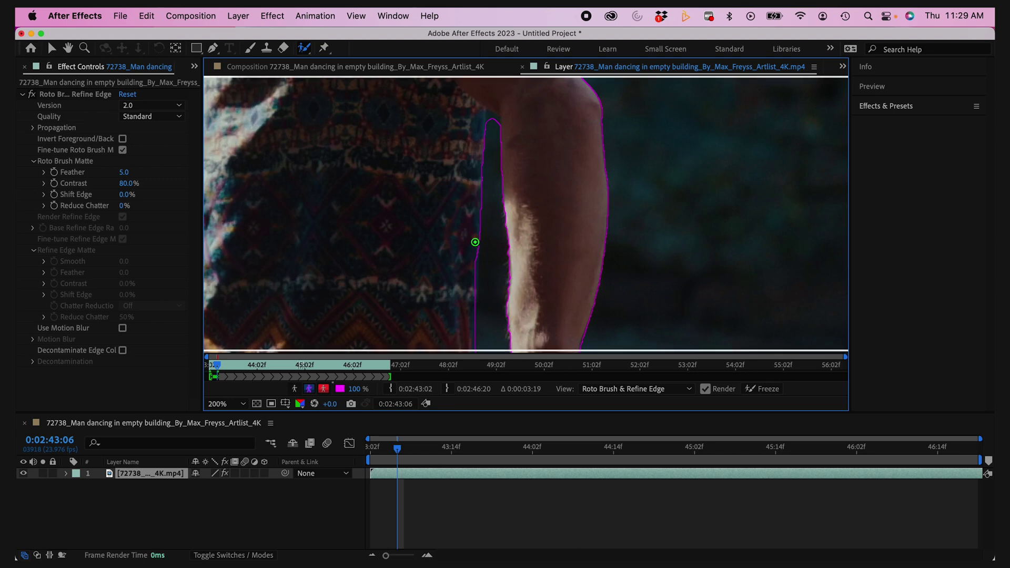
scroll(475, 240, "down", 1)
left_click_drag(475, 239, 471, 172)
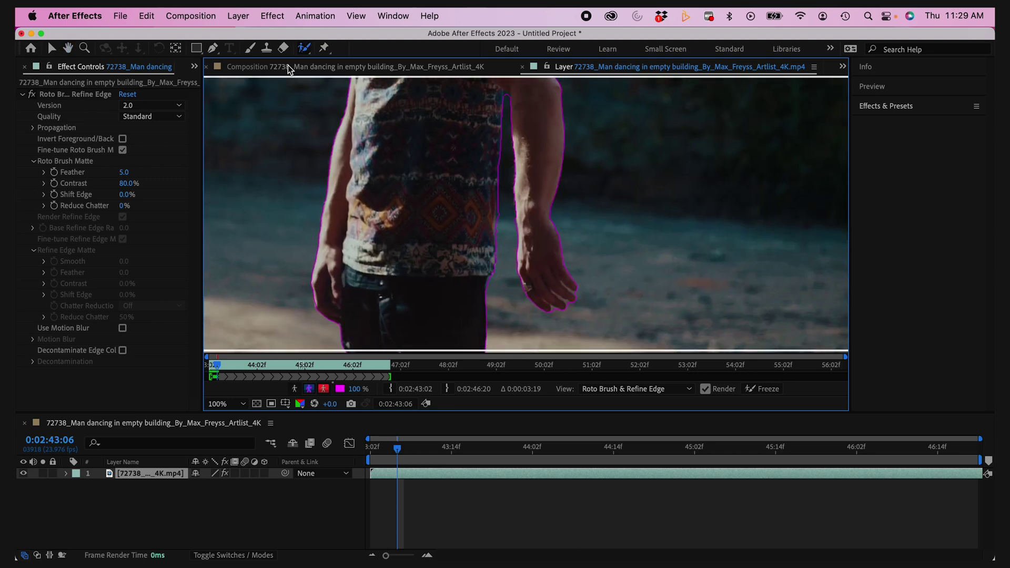
- Show the roto matte as a red overlay, maximize the layer view and play through the propagated frames
left_click(303, 47)
left_click(324, 389)
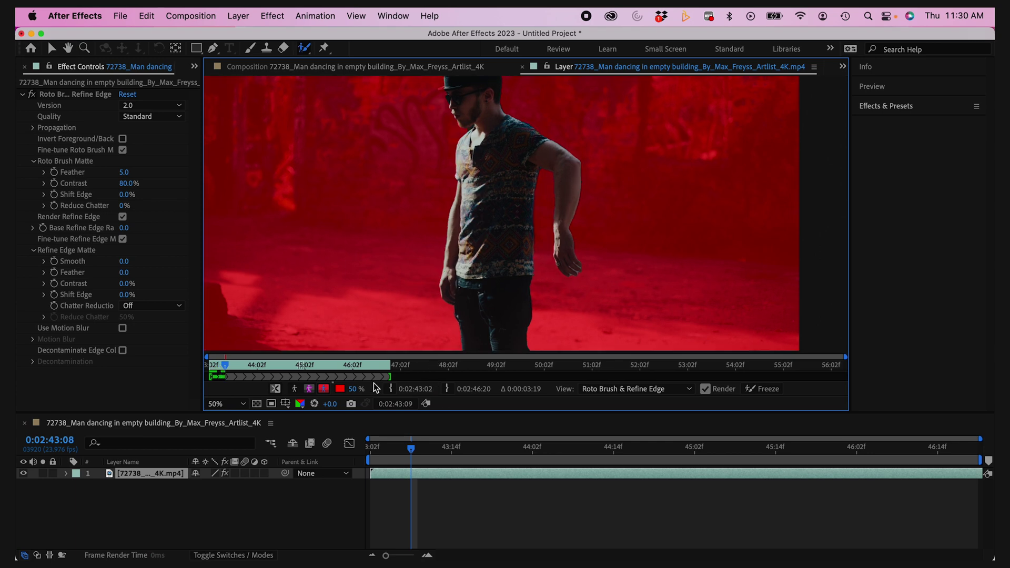
key("grave")
key("space")
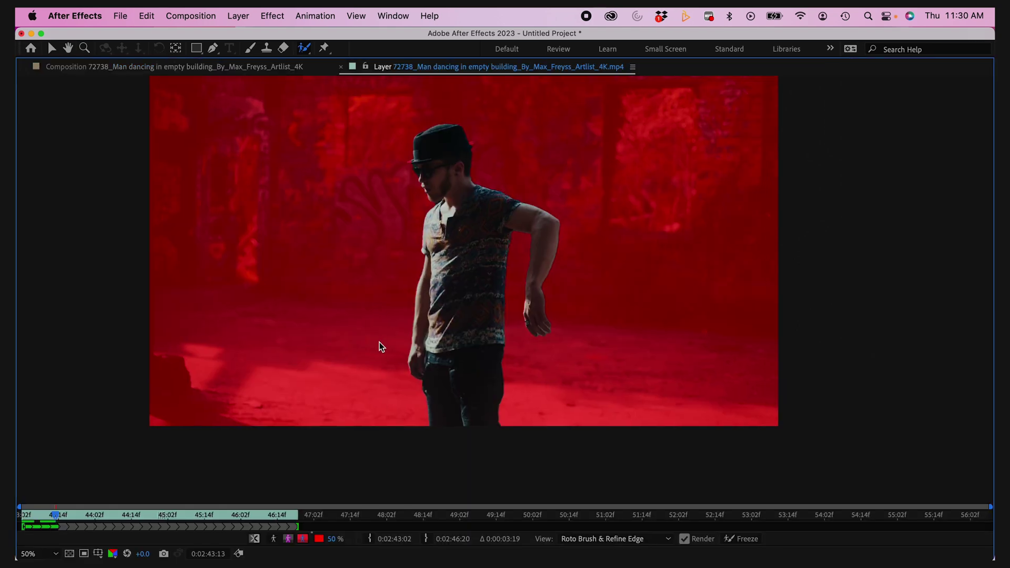
- Advance to frame 0:02:43:16 and subtract the background gap between the hanging arm and the shirt hem
key("period")
key("period")
left_click_drag(442, 328, 800, 197)
mouse_move(654, 345)
left_mouse_down()
mouse_move(689, 234)
mouse_move(539, 151)
left_mouse_up()
key("period")
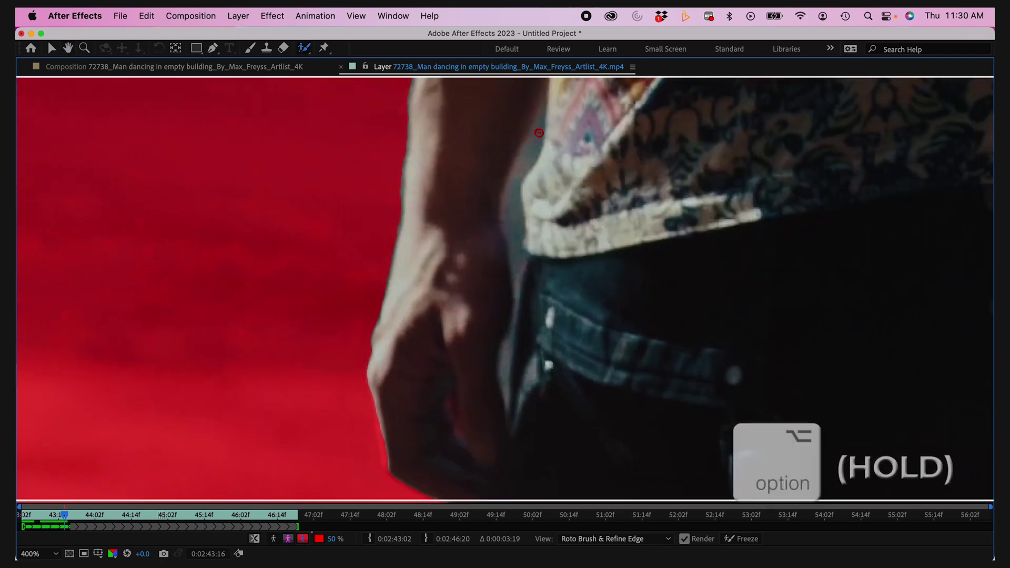
mouse_move(539, 133)
left_mouse_down()
mouse_move(510, 184)
mouse_move(514, 260)
left_mouse_up()
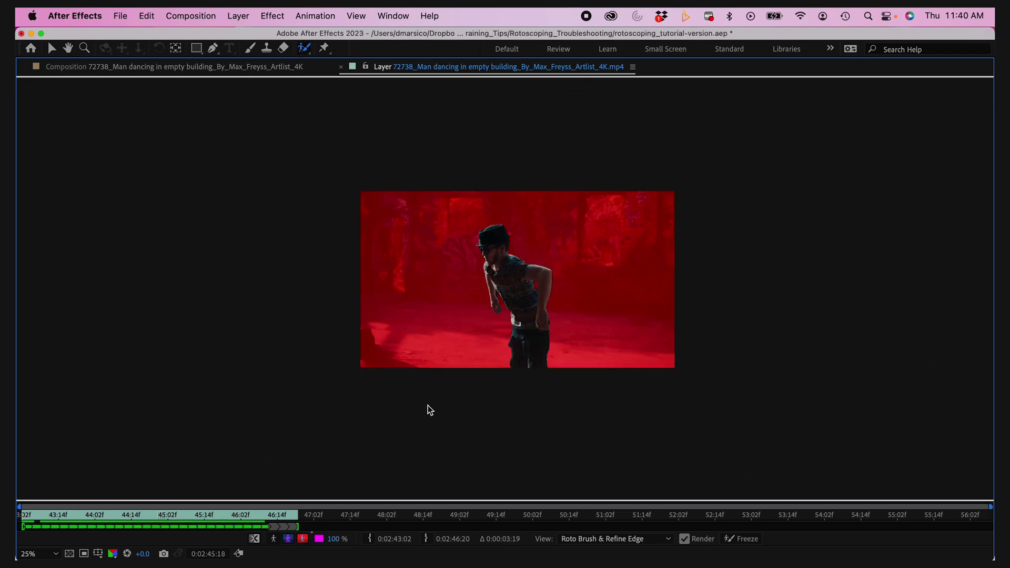
- Display the roto selection as an outline and freeze the Roto Brush result
left_click(289, 537)
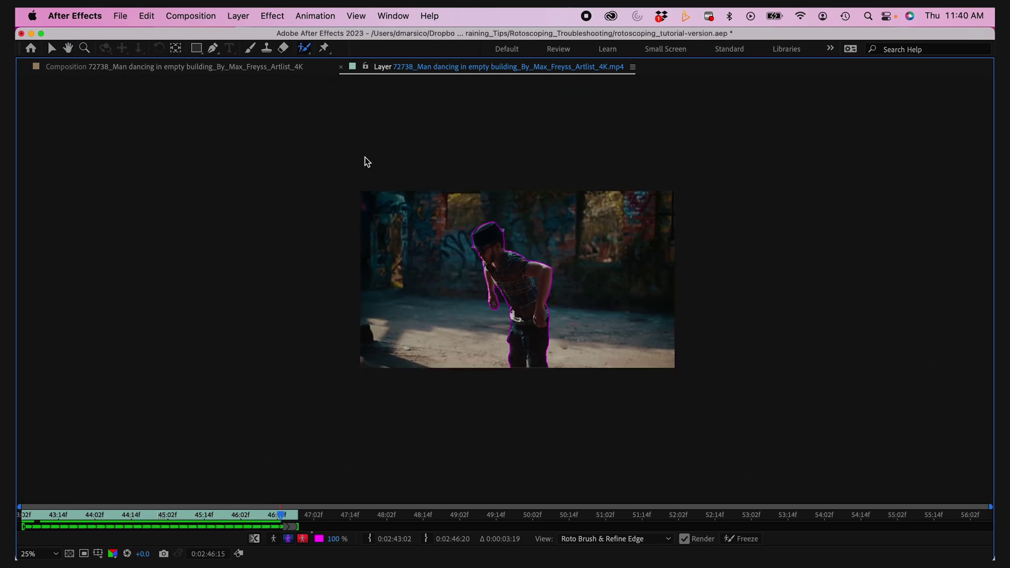
left_click(744, 539)
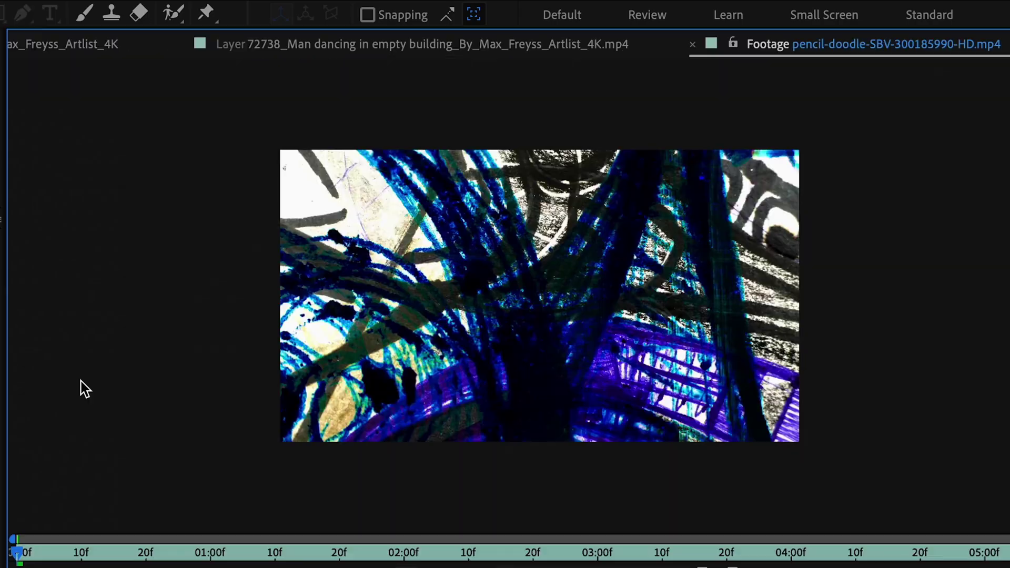
- Preview the pencil-doodle footage and add it to the composition beneath the rotoscoped dancer layer
mouse_move(286, 557)
left_mouse_down()
mouse_move(822, 545)
mouse_move(586, 528)
mouse_move(121, 542)
mouse_move(17, 534)
left_mouse_up()
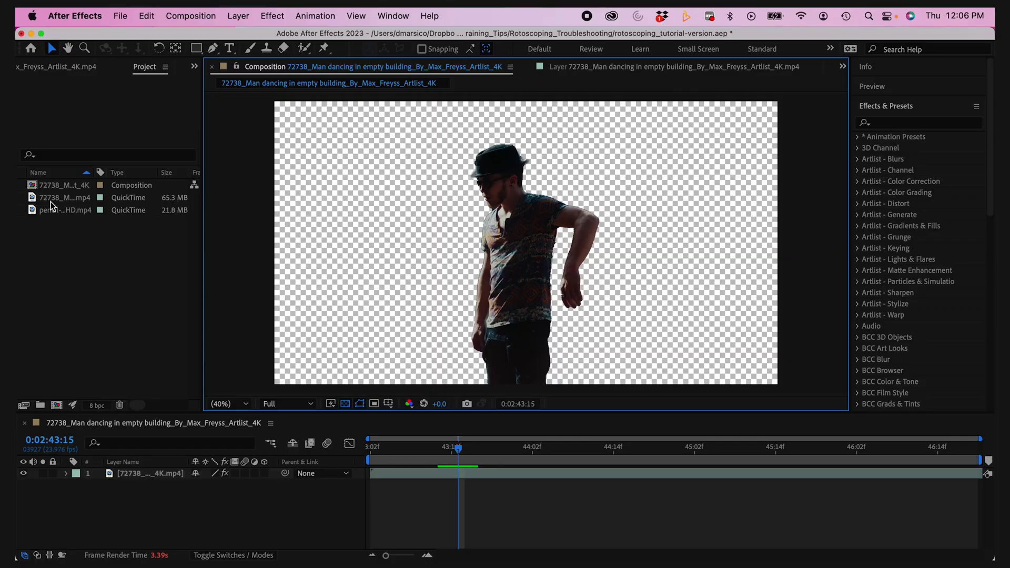
left_click(56, 210)
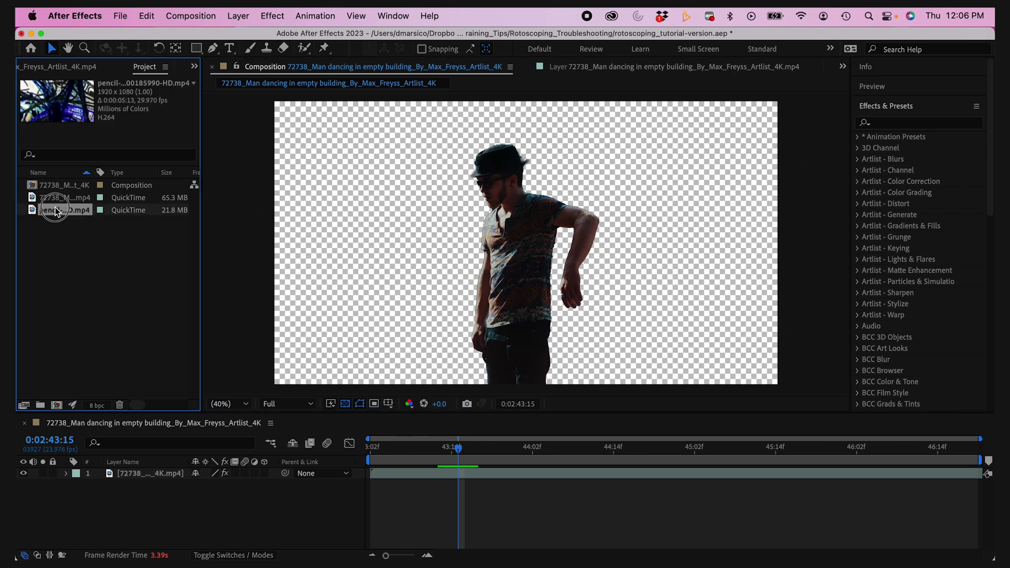
left_click_drag(61, 210, 128, 500)
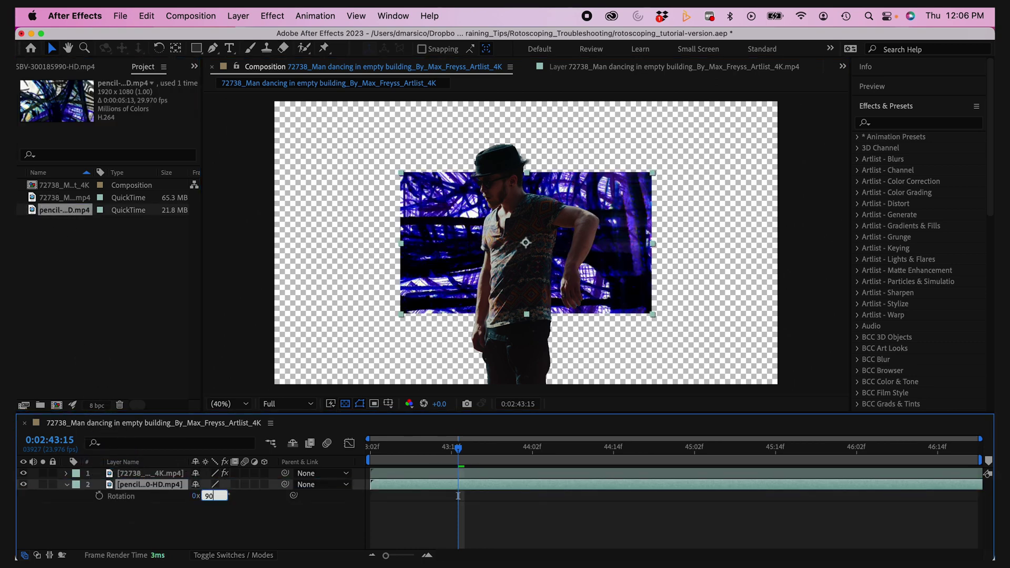
- Rotate the pencil-doodle layer by 90° and scale it to 127%
key("Return")
key("a")
mouse_move(222, 493)
left_mouse_down()
mouse_move(234, 497)
mouse_move(133, 512)
mouse_move(240, 493)
left_mouse_up()
key("s")
- Set the composition preview resolution to Half and check the cutout over the doodle at several frames up to 0:02:46:15
left_click_drag(461, 447, 963, 446)
left_click(287, 403)
left_click(284, 449)
left_click(421, 449)
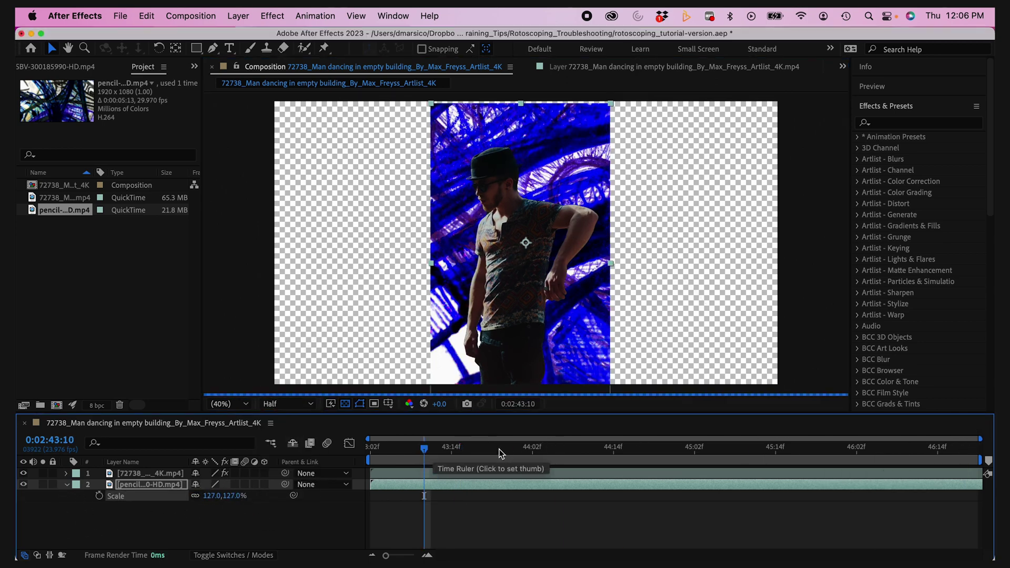
left_click(457, 456)
left_click(587, 457)
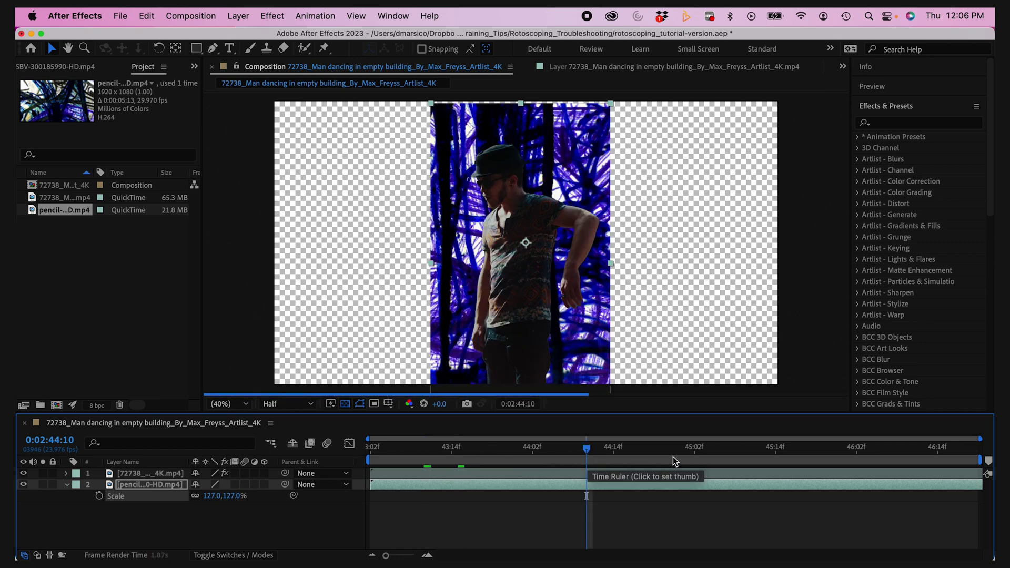
left_click(704, 454)
left_click(944, 454)
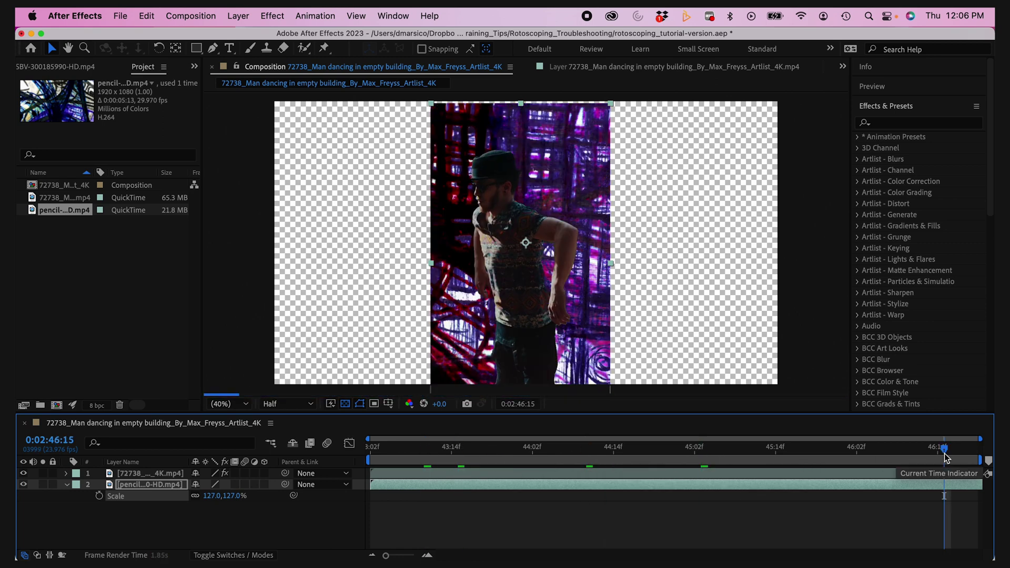
- Place a duplicate of the rotoscoped dancer layer beneath the pencil-doodle layer and delete its Roto Brush & Refine Edge effect
left_click(144, 473)
key("cmd+d")
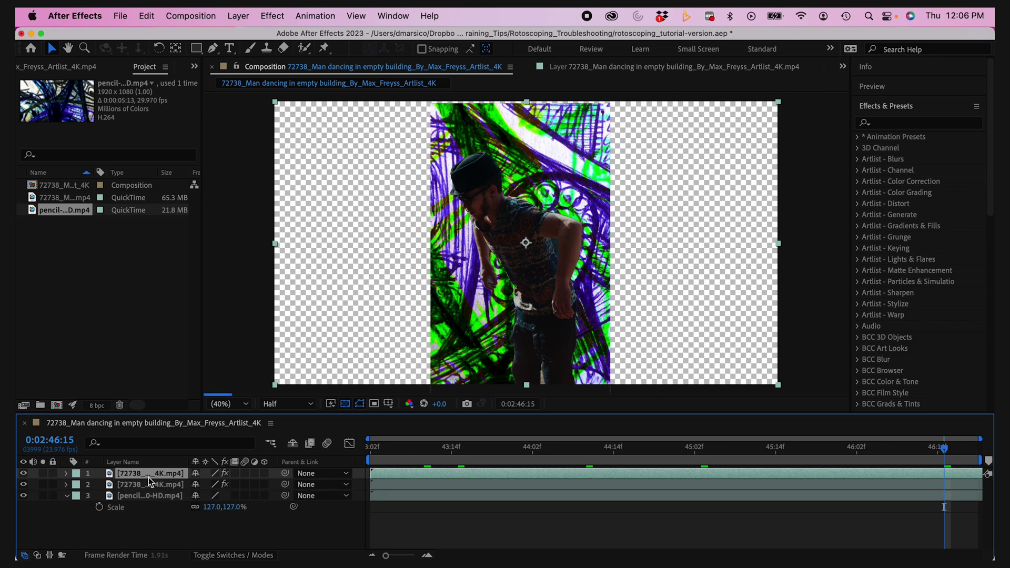
left_click_drag(147, 478, 146, 511)
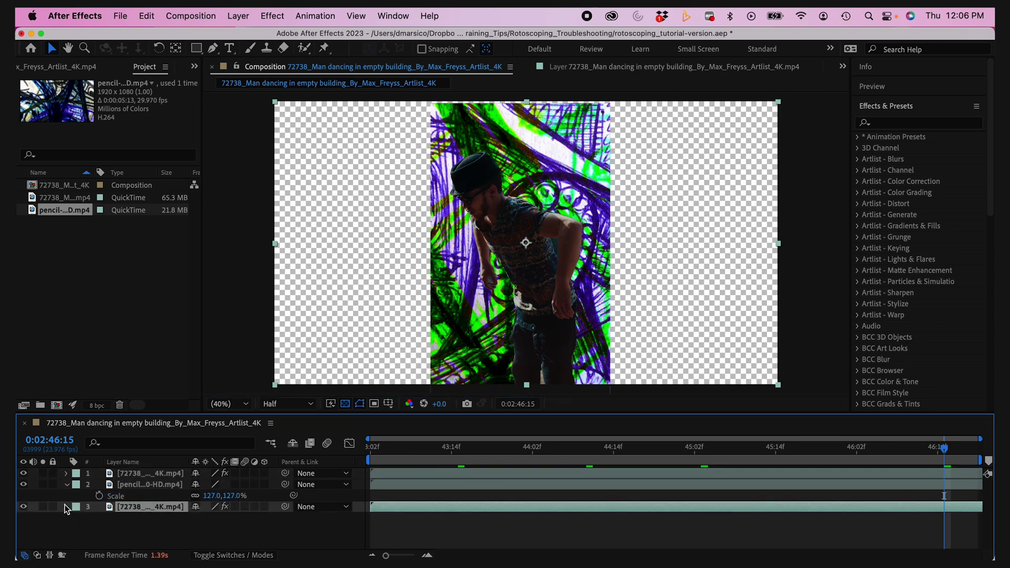
left_click(78, 518)
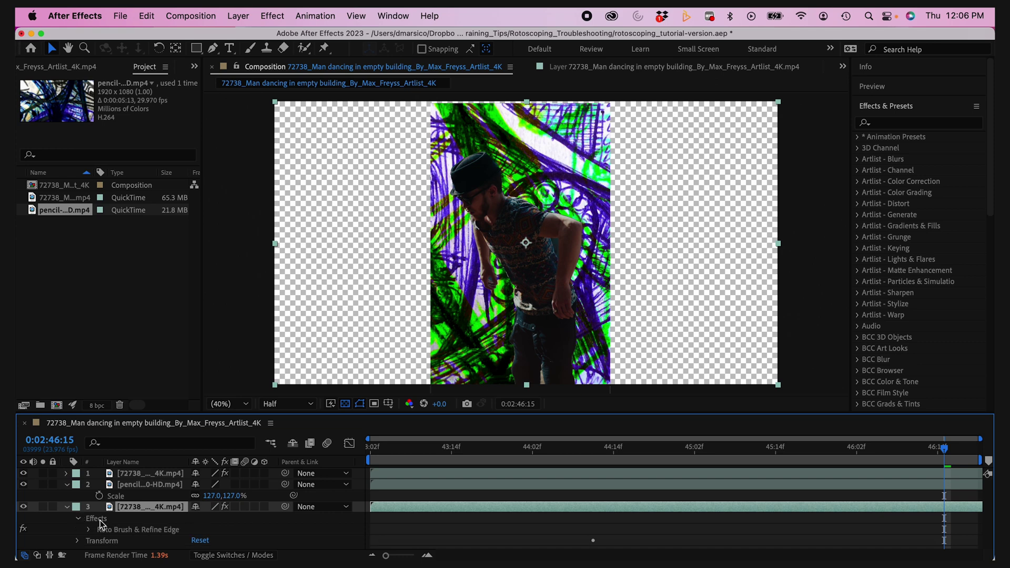
key("Delete")
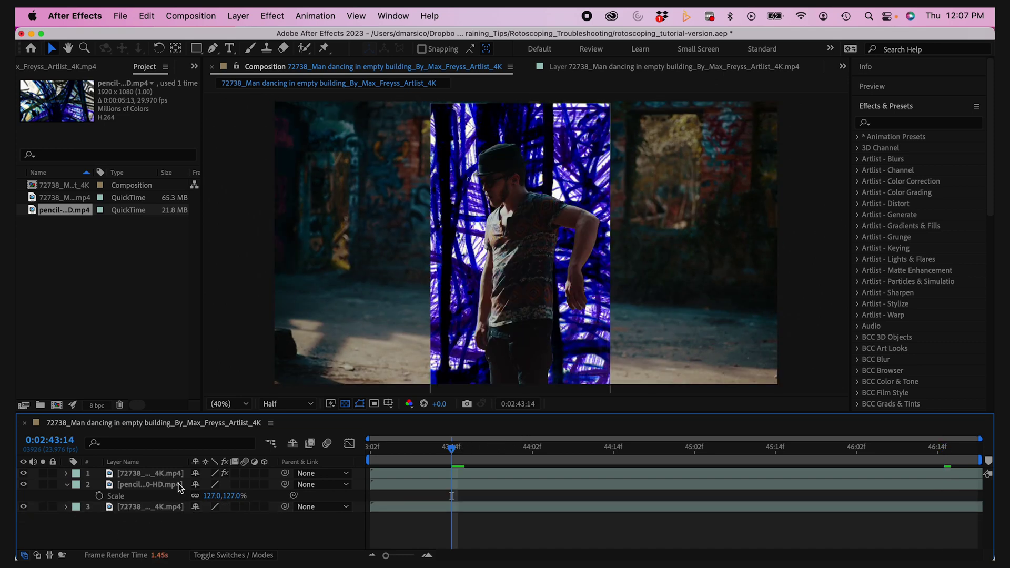
- Set the rotoscoped dancer layer as the track matte for the pencil-doodle layer
left_click(178, 484)
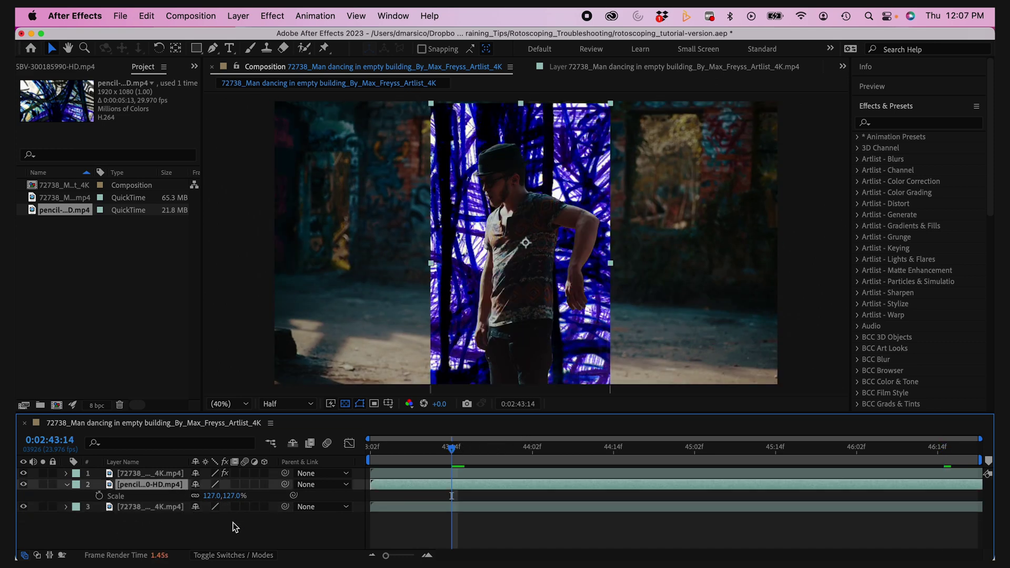
left_click(225, 555)
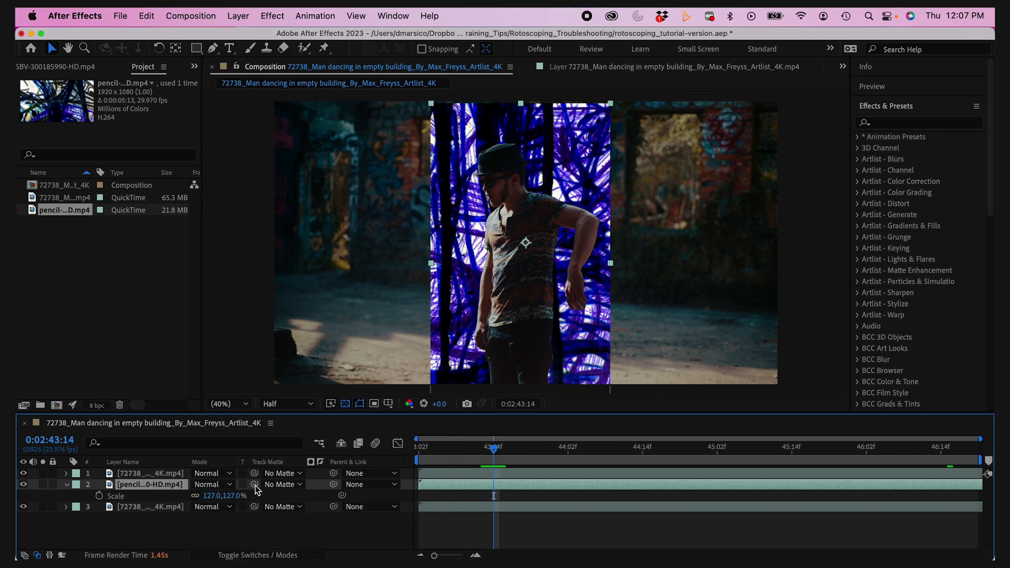
left_click(156, 474)
left_click_drag(254, 484, 230, 476)
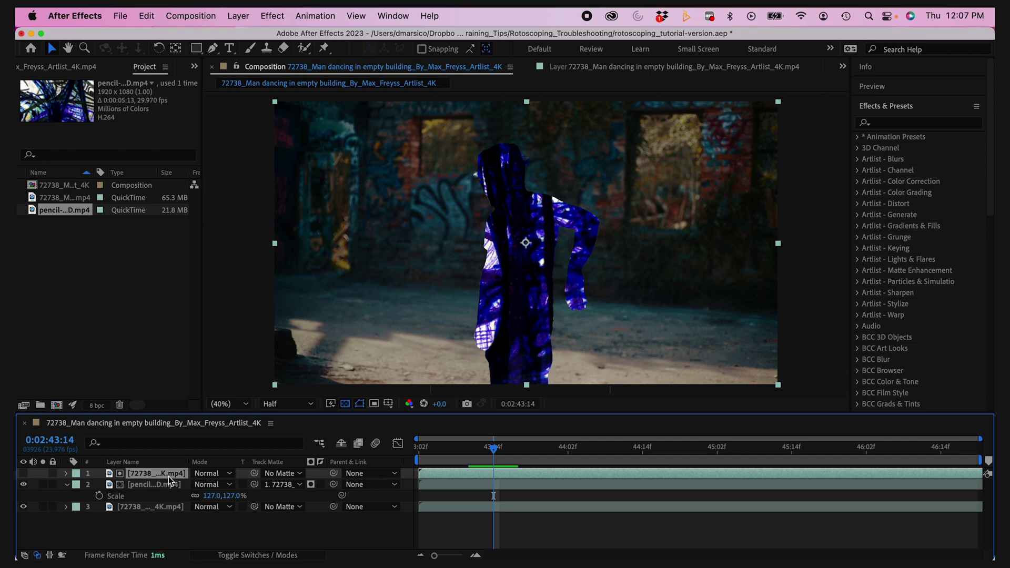
- Duplicate the rotoscoped dancer layer above the doodle and apply the Brush Strokes effect to it
key("super+d")
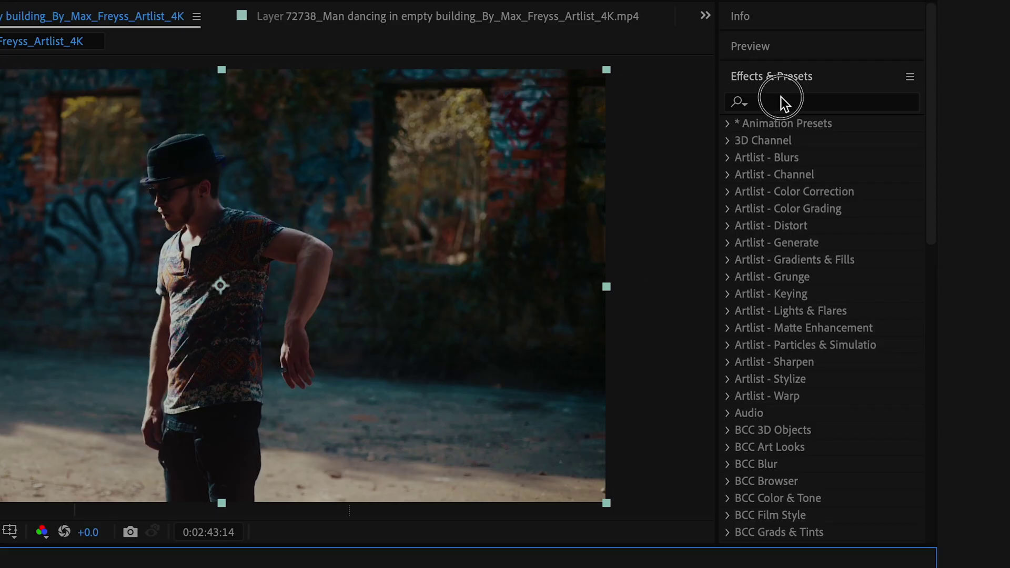
left_click(893, 122)
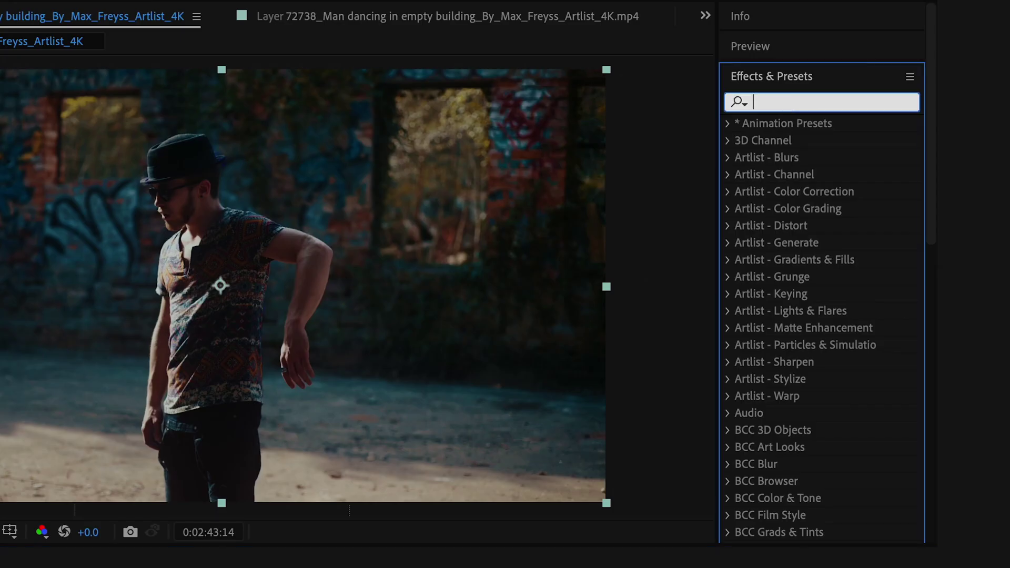
type("brush")
mouse_move(798, 144)
left_mouse_down()
mouse_move(221, 285)
mouse_move(0, 373)
left_mouse_up()
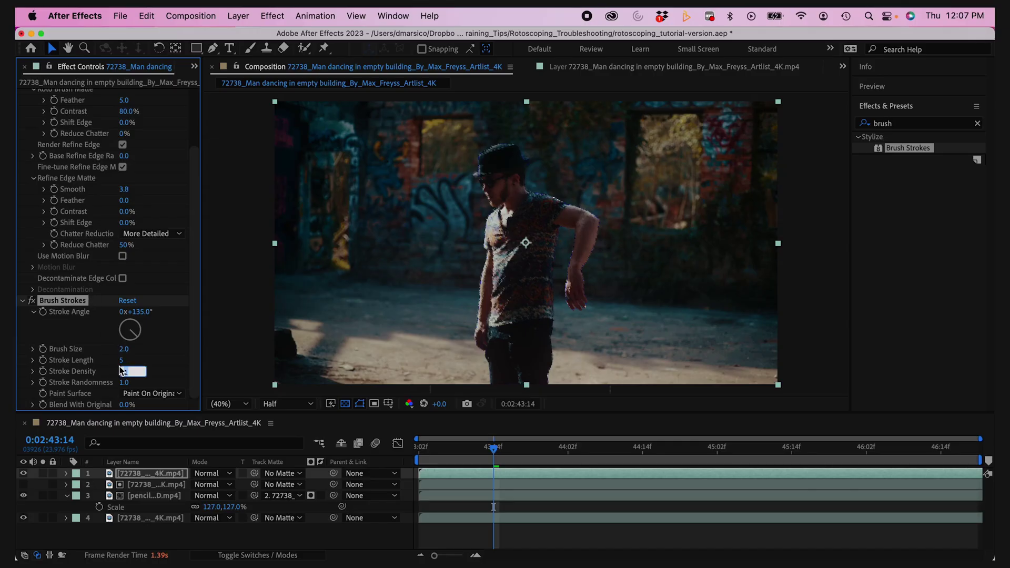
- Set the Brush Strokes effect's stroke density and stroke randomness to 2.0 and its blend with original to 75%
key("Return")
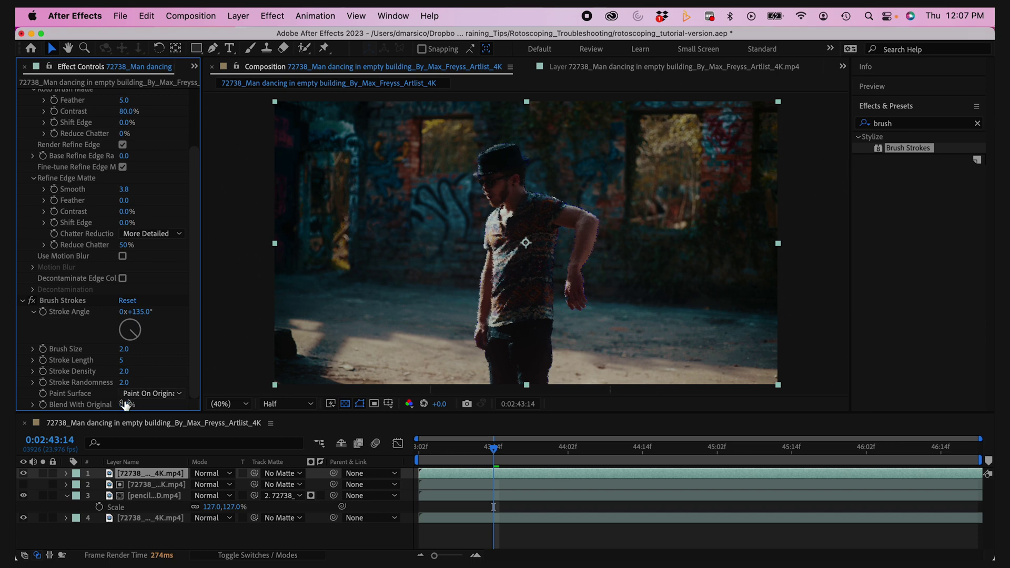
type("75")
key("Return")
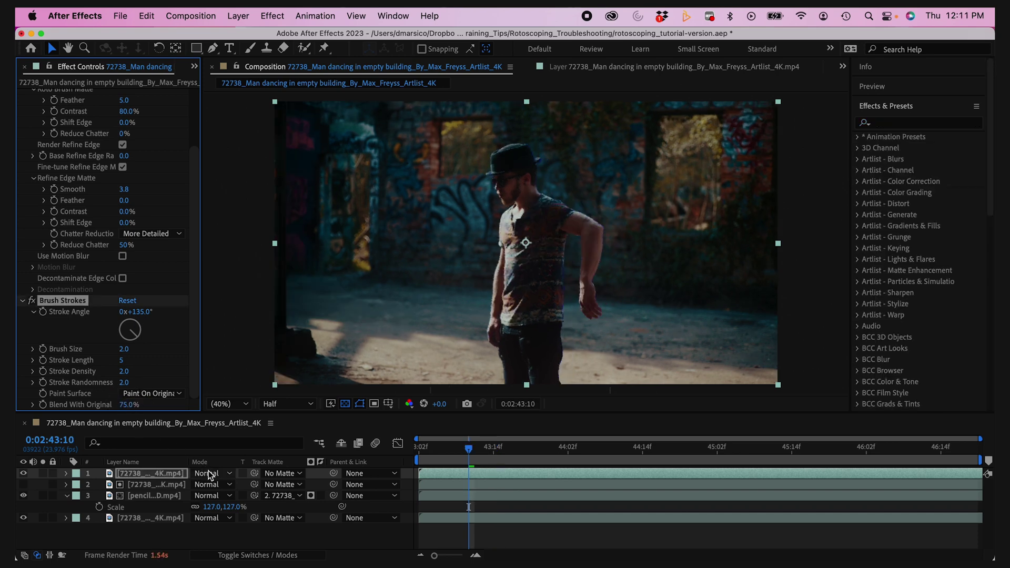
- Set the brush-stroked dancer layer's blending mode to Luminosity and check the look at several frames
left_click(209, 474)
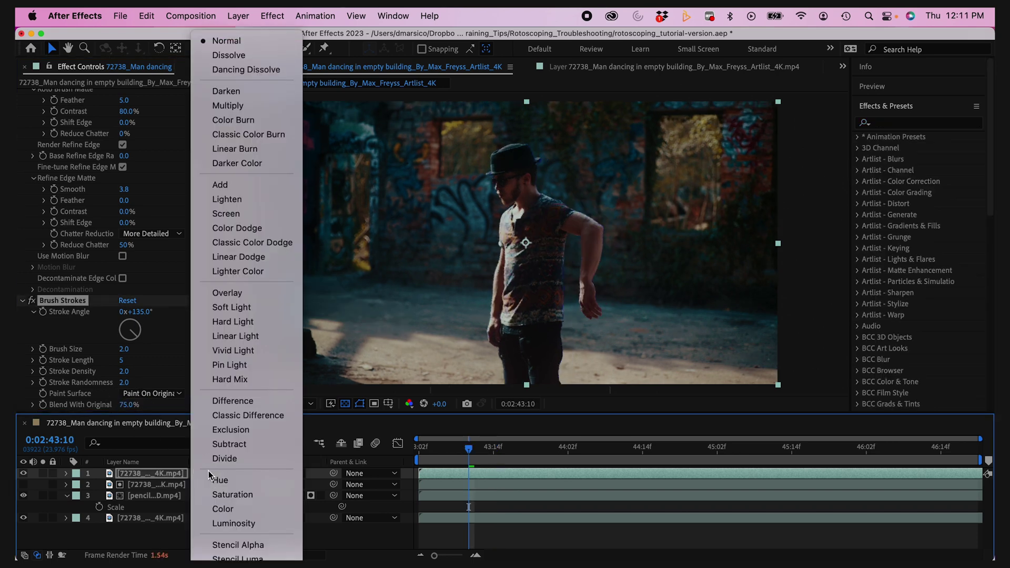
left_click(238, 523)
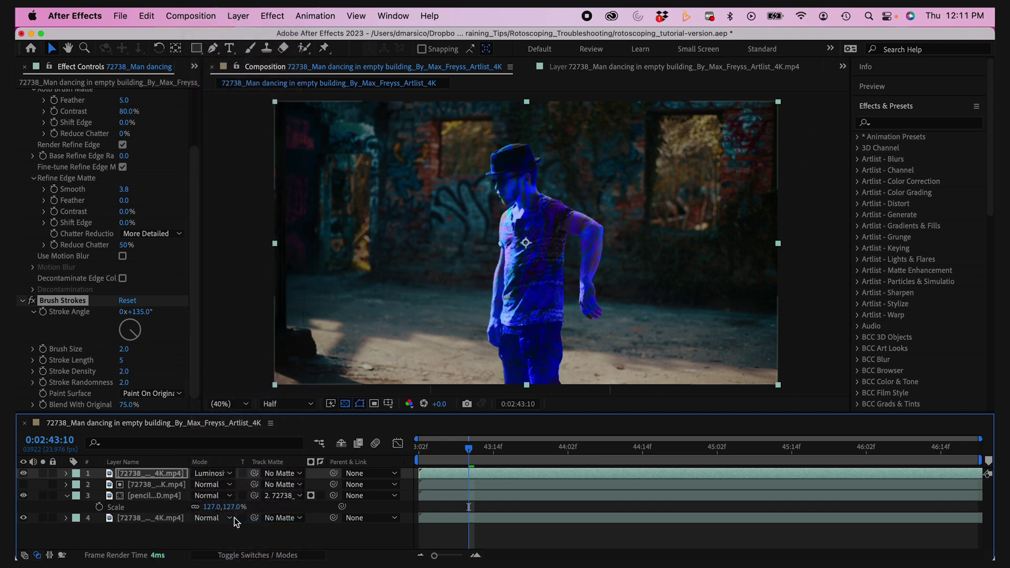
left_click(432, 447)
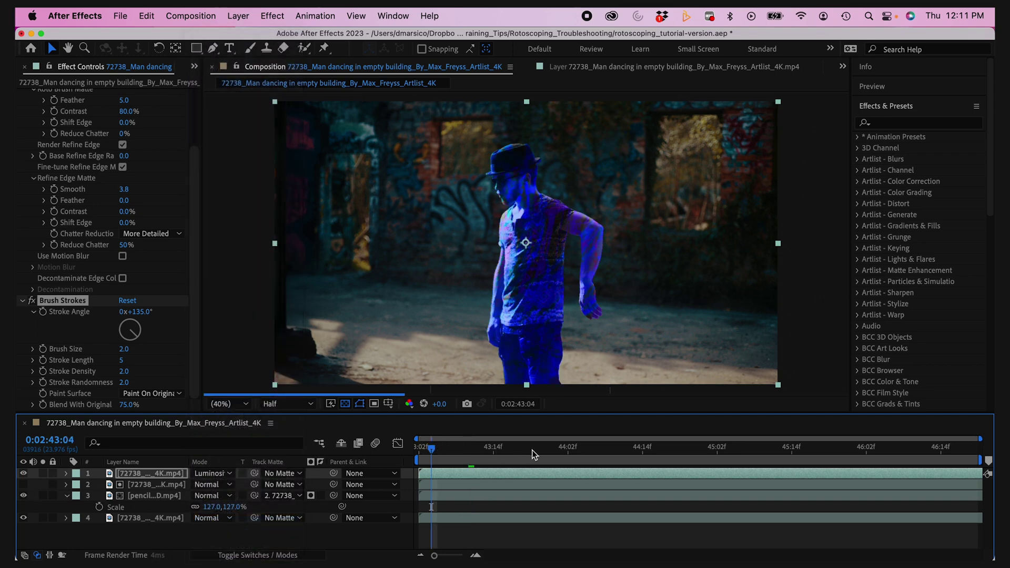
left_click_drag(532, 450, 642, 450)
left_click_drag(512, 450, 373, 453)
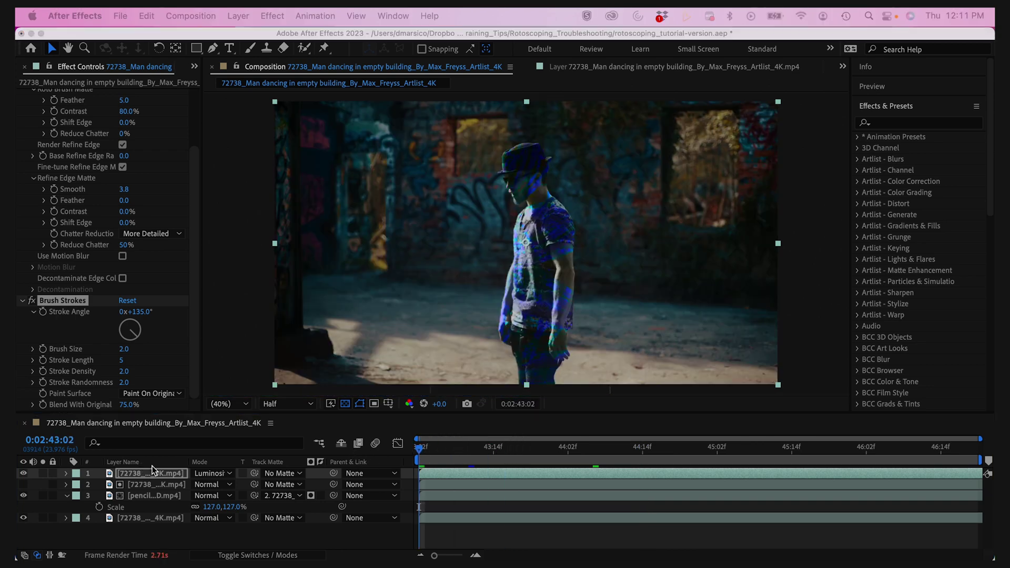
- Pre-compose the brush-stroked dancer, the matte and the pencil-doodle layer into a composition named "roto layers"
left_click(152, 467)
left_click(174, 472)
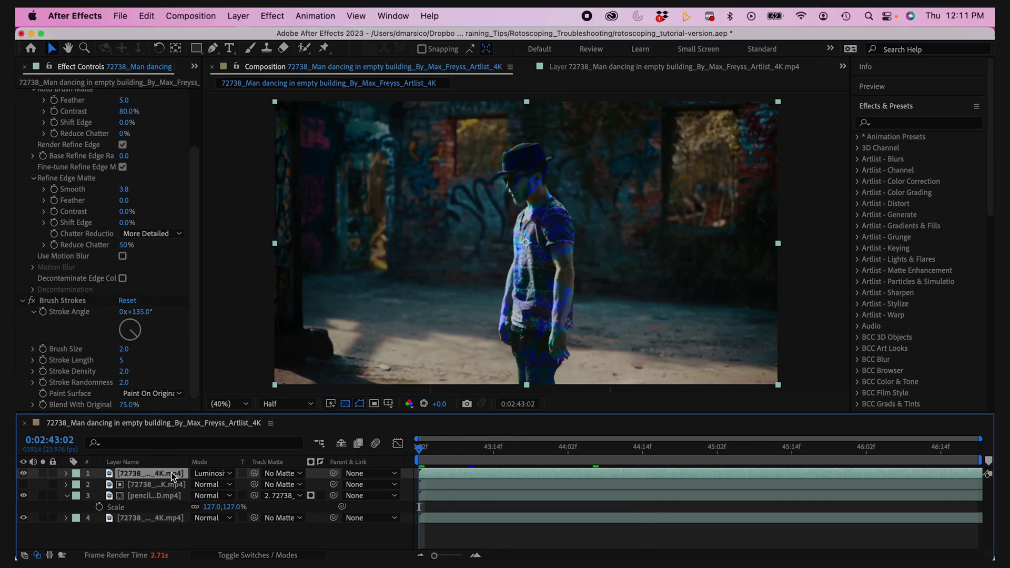
left_click(167, 496, "shift")
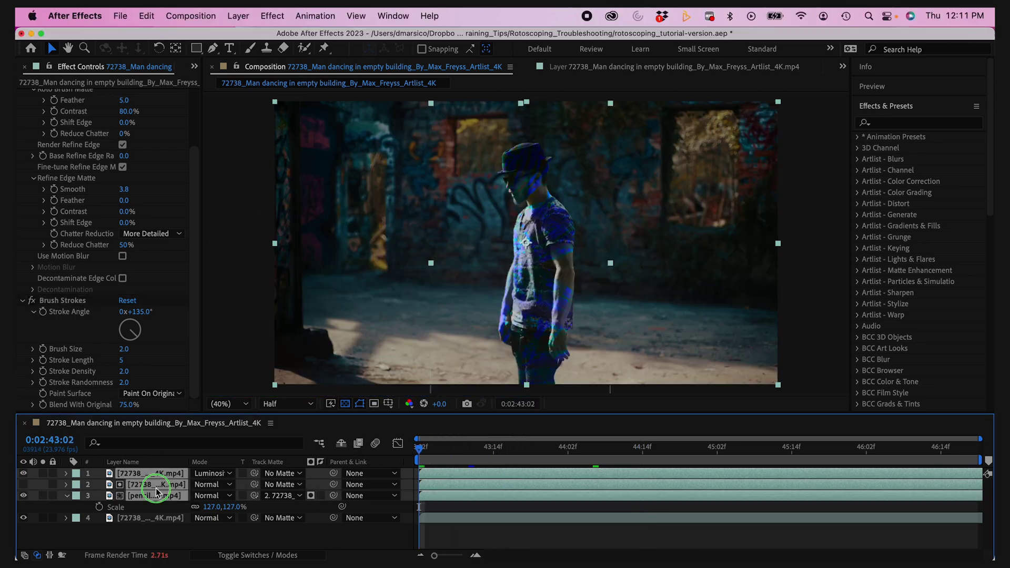
right_click(160, 497)
left_click(198, 543)
type("roto layers")
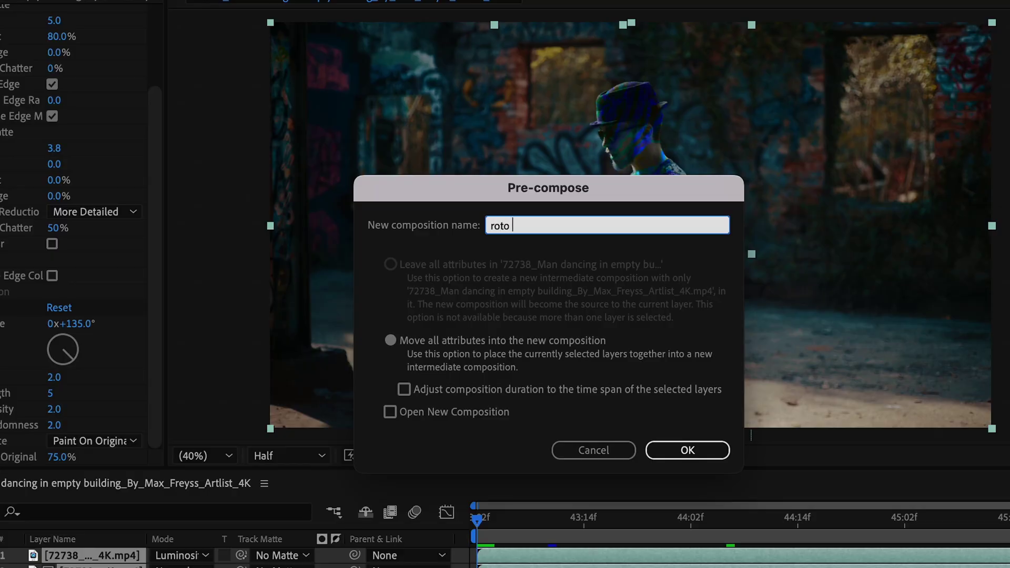
key("Return")
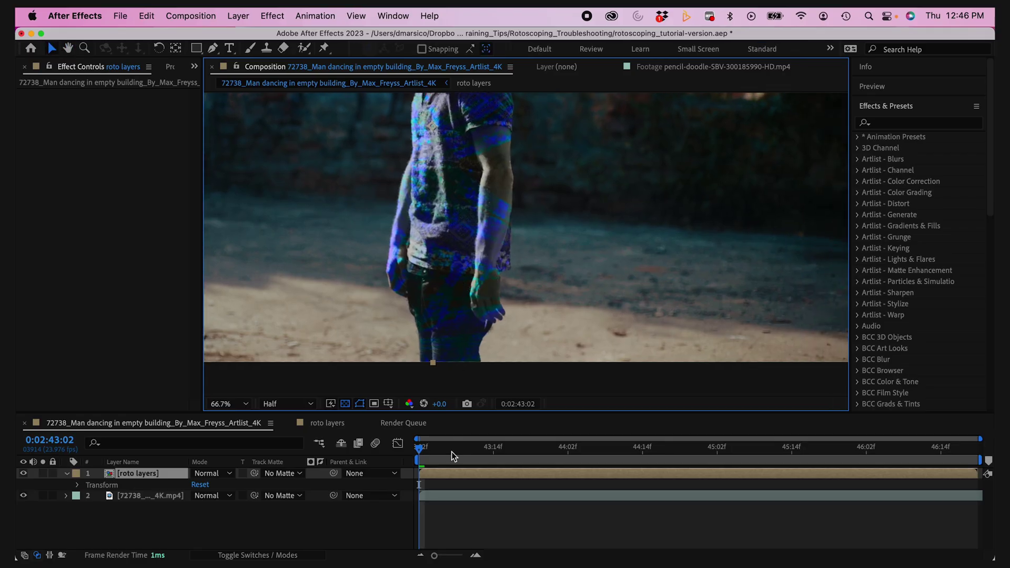
- Draw a rectangular mask around the dancer's hand on the roto layers and keyframe its path at 0:02:43:07 and 0:02:43:04
left_click_drag(523, 517, 507, 530)
left_click_drag(439, 455, 451, 454)
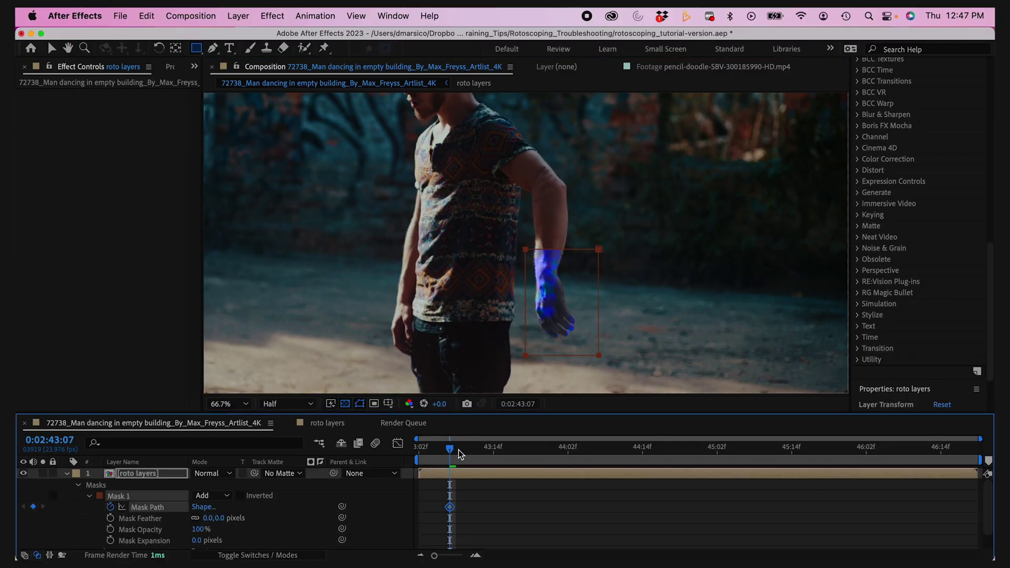
left_click(431, 448)
left_click(32, 506)
left_click(43, 506)
- Reshape Mask 1 at 0:02:43:12 so it covers the dancer's raised forearm up to the elbow
left_click_drag(451, 455, 481, 461)
key("v")
left_click_drag(525, 249, 587, 140)
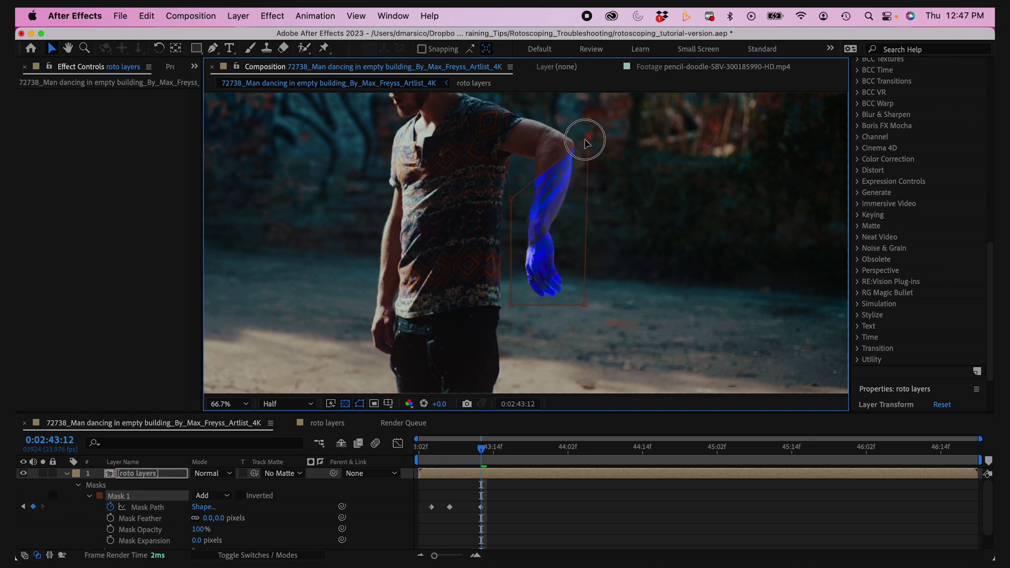
- Delete Mask 1's middle path keyframe, move the first one to 0:02:43:08 and preview the hand reveal
left_click(475, 450)
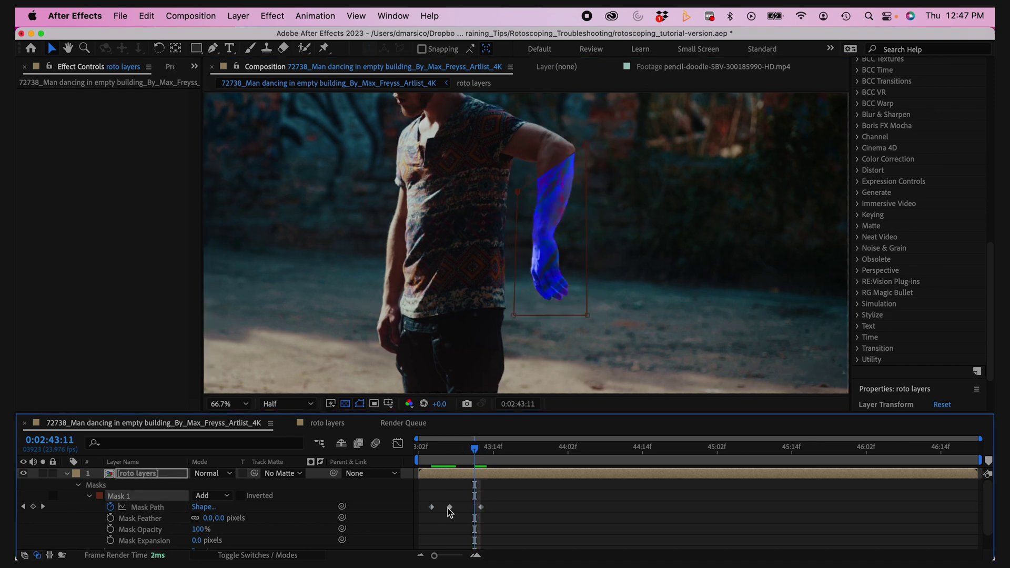
left_click(449, 506)
key("Delete")
left_click_drag(475, 453, 437, 453)
left_click_drag(432, 507, 456, 508)
left_click(456, 450)
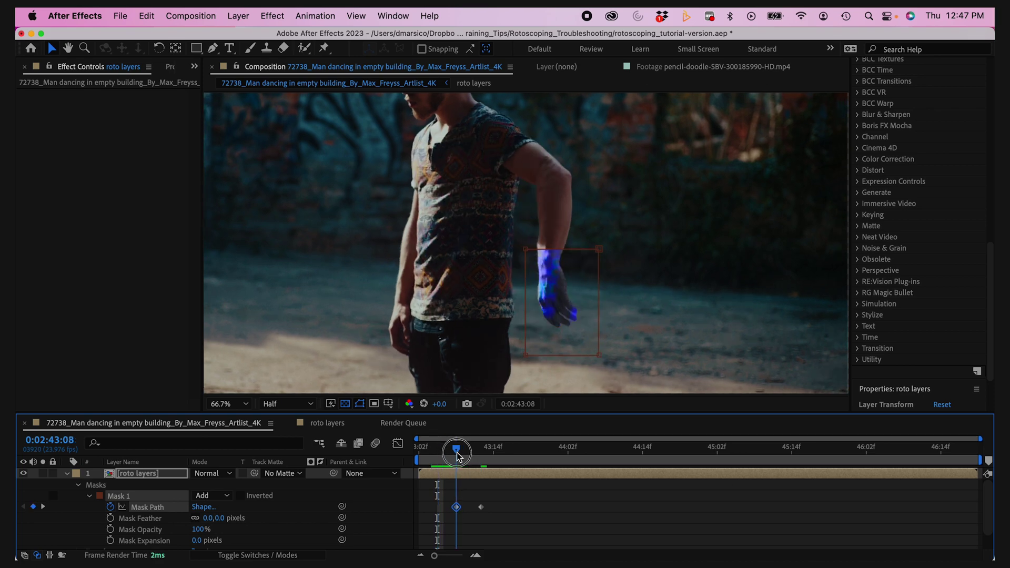
left_click(533, 251)
key("space")
left_click_drag(459, 445, 482, 455)
- Draw a second mask with the Pen tool around the dancer's head and upper torso on the roto layers at 0:02:43:12
left_click(142, 476)
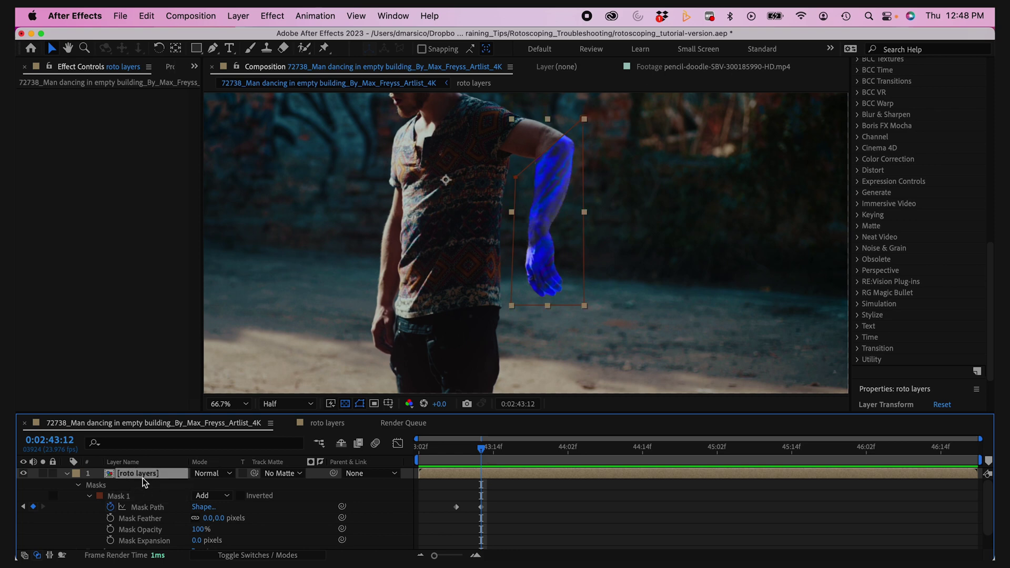
left_click(211, 49)
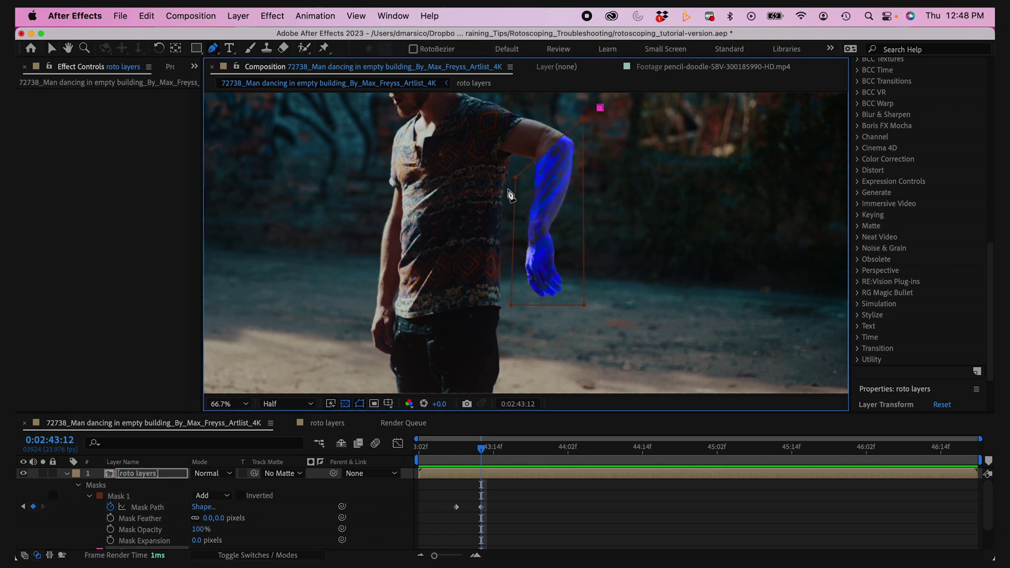
left_click(354, 200)
left_click_drag(354, 200, 352, 271)
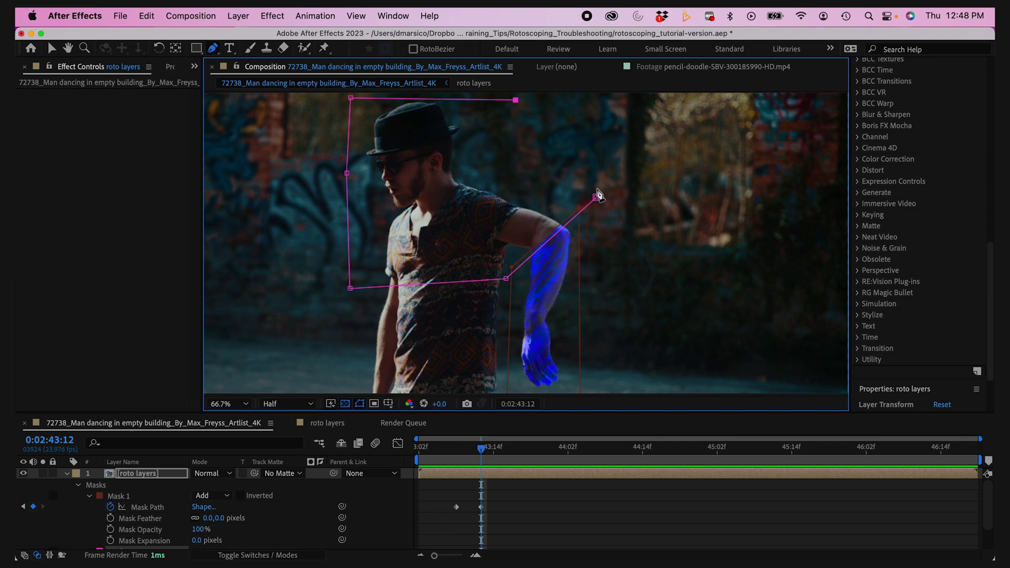
left_click(597, 196)
scroll(122, 504, "down", 3)
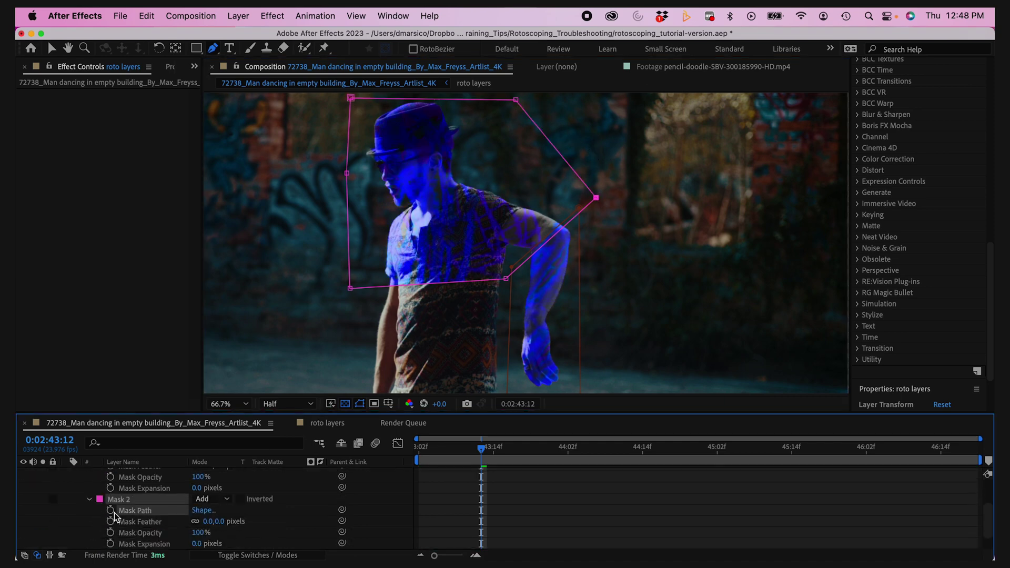
- Collapse Mask 2 to a sliver beside the dancer at 0:02:43:07 and shift its path keyframes to 0:02:43:14 and 0:02:43:19
left_click_drag(480, 450, 450, 448)
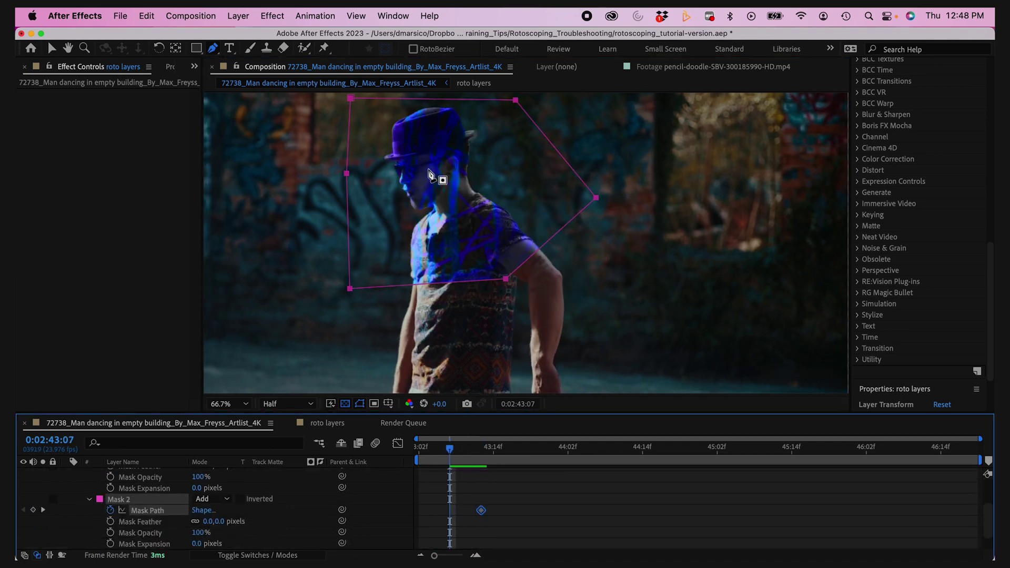
key("v")
left_click_drag(351, 292, 519, 281)
left_click_drag(499, 172, 584, 203)
mouse_move(451, 447)
left_mouse_down()
mouse_move(464, 449)
mouse_move(450, 451)
left_mouse_up()
mouse_move(500, 503)
left_mouse_down()
mouse_move(447, 514)
mouse_move(488, 511)
left_mouse_up()
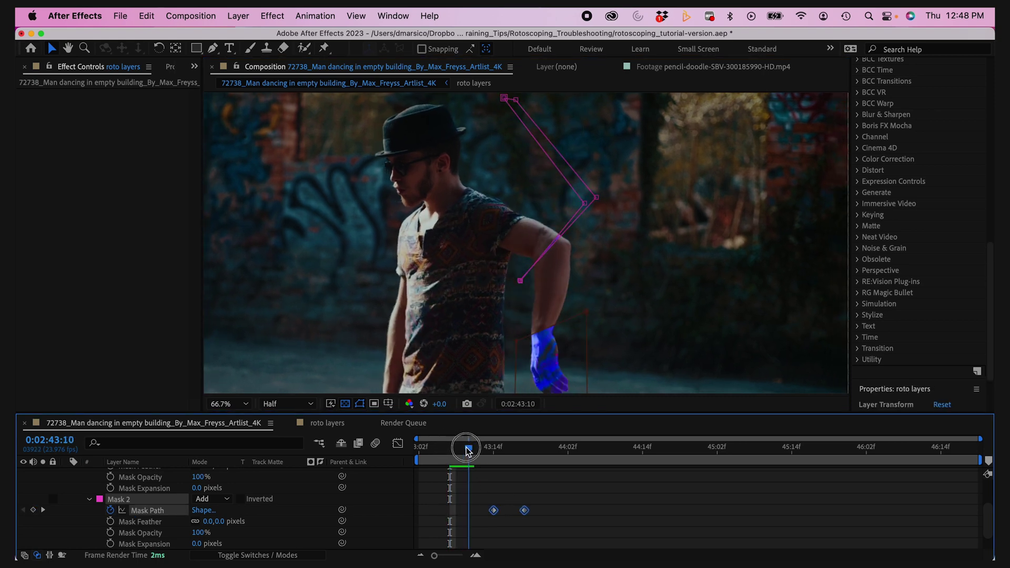
- Reshape Mask 2 at 0:02:43:19, extending its lower points below the frame and its side point outward to enclose the whole dancer
left_click_drag(467, 451, 524, 450)
left_click(524, 510)
left_click(362, 292)
left_click(506, 278)
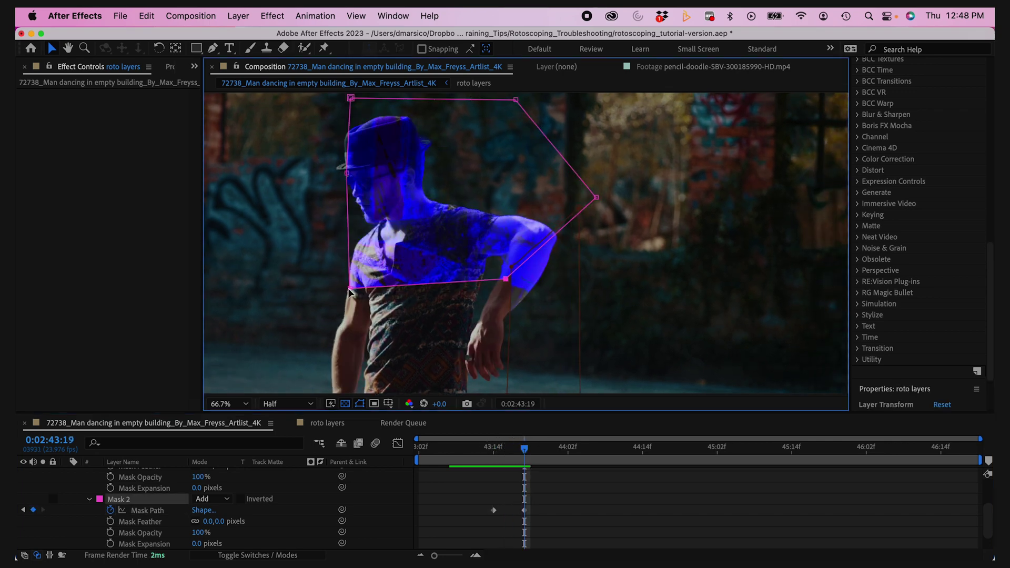
key("comma")
key("comma")
left_click_drag(436, 265, 409, 376)
left_click(425, 379)
left_click_drag(436, 206, 405, 206)
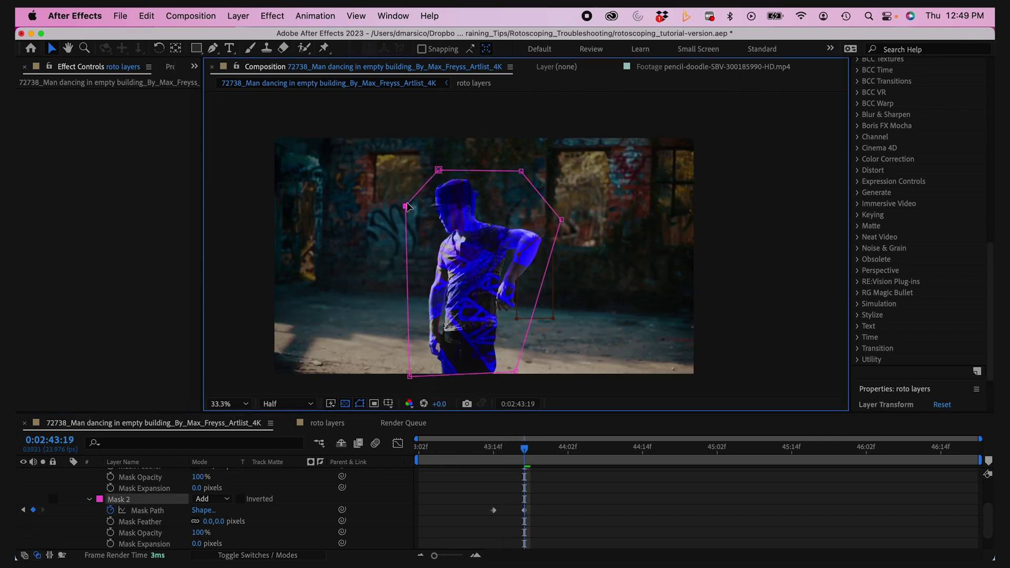
- Preview the mask animation and move Mask 2's first path keyframe to 0:02:43:12
left_click_drag(523, 449, 462, 451)
key("space")
left_click(561, 496)
left_click(494, 454)
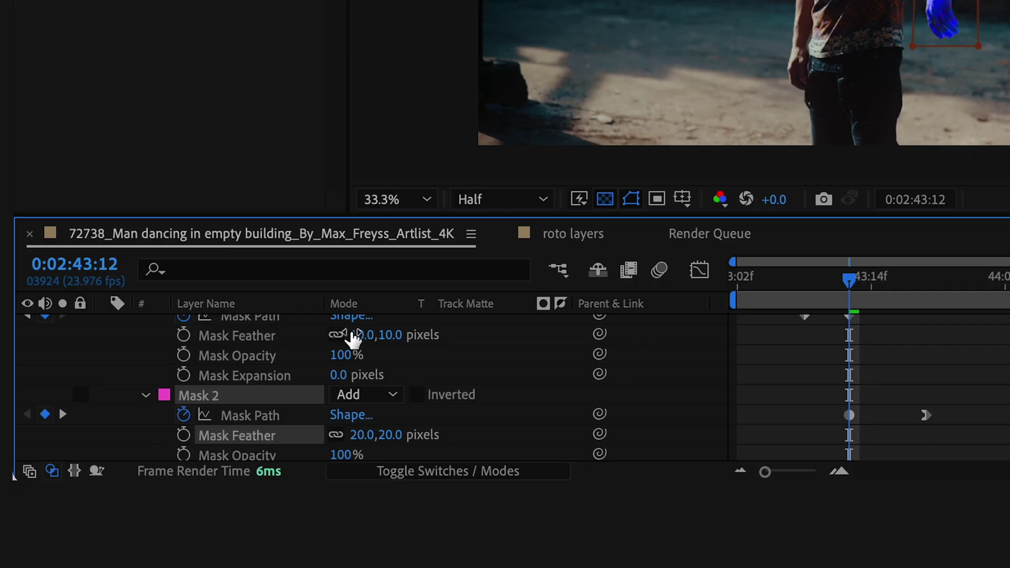
- Set the feather of Mask 1 and Mask 2 to 20 pixels
left_click(207, 480)
type("10")
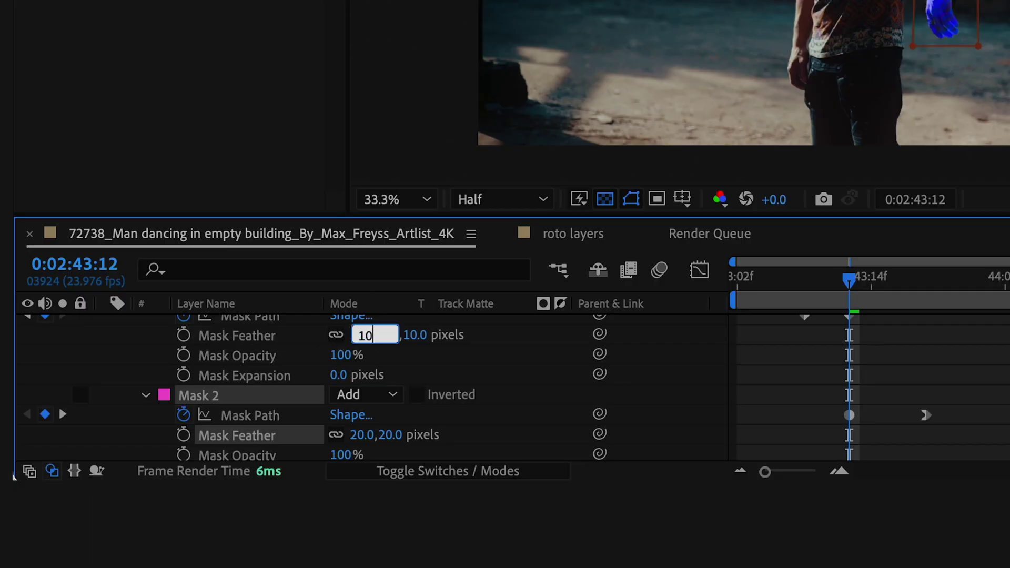
key("Return")
left_click(362, 334)
type("20")
key("Return")
left_click(567, 371)
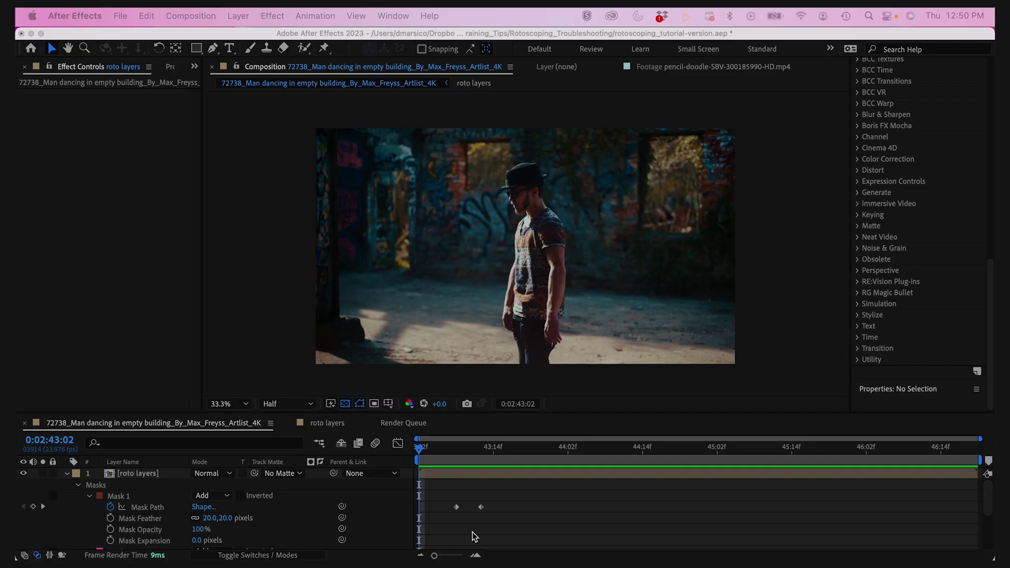
- Split the roto layers layer at 0:02:43:21
left_click_drag(489, 450, 538, 459)
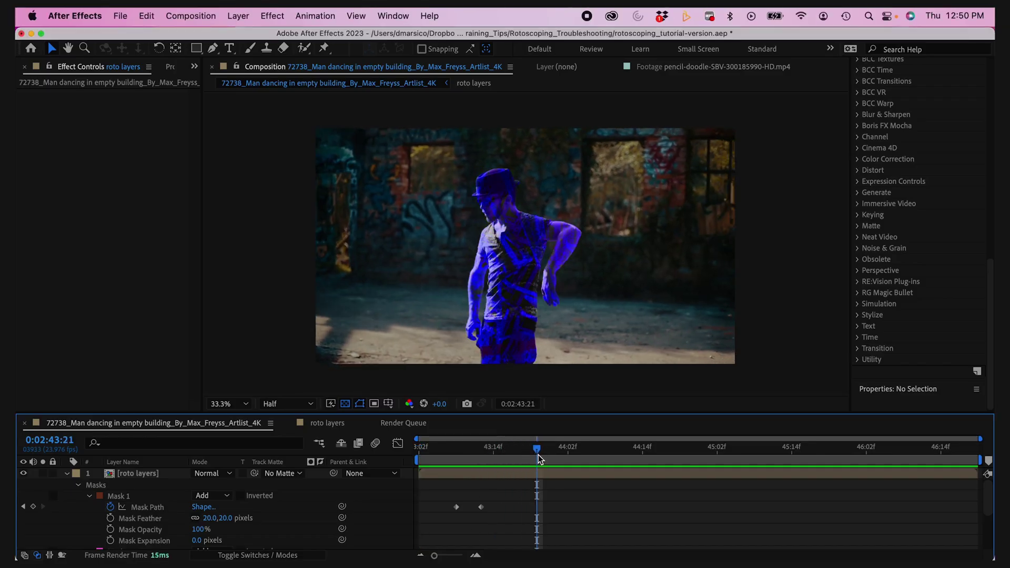
left_click(538, 479)
key("super+shift+d")
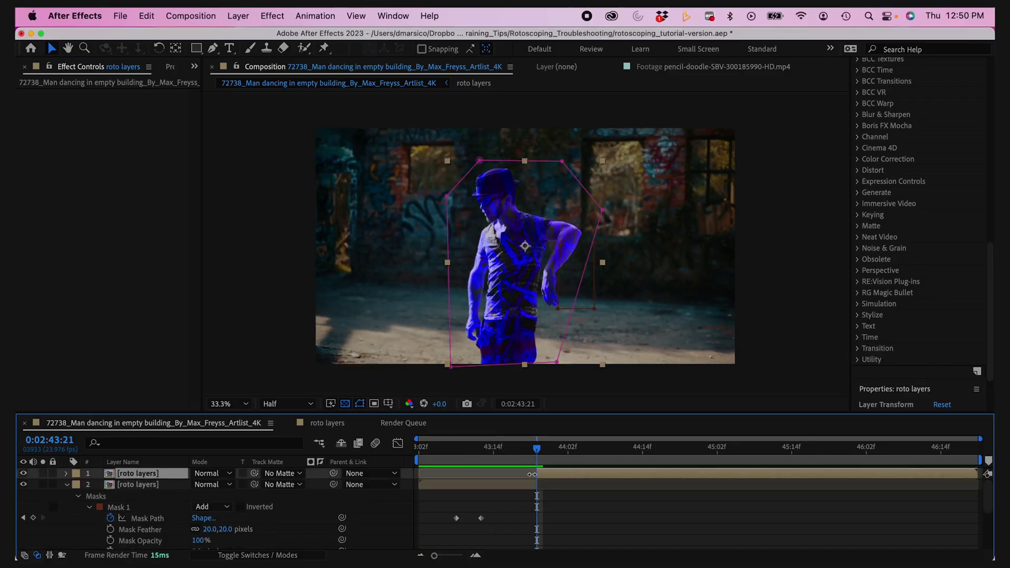
- Delete Mask 1 and Mask 2 from the second roto layers segment and play back the transition
key("m")
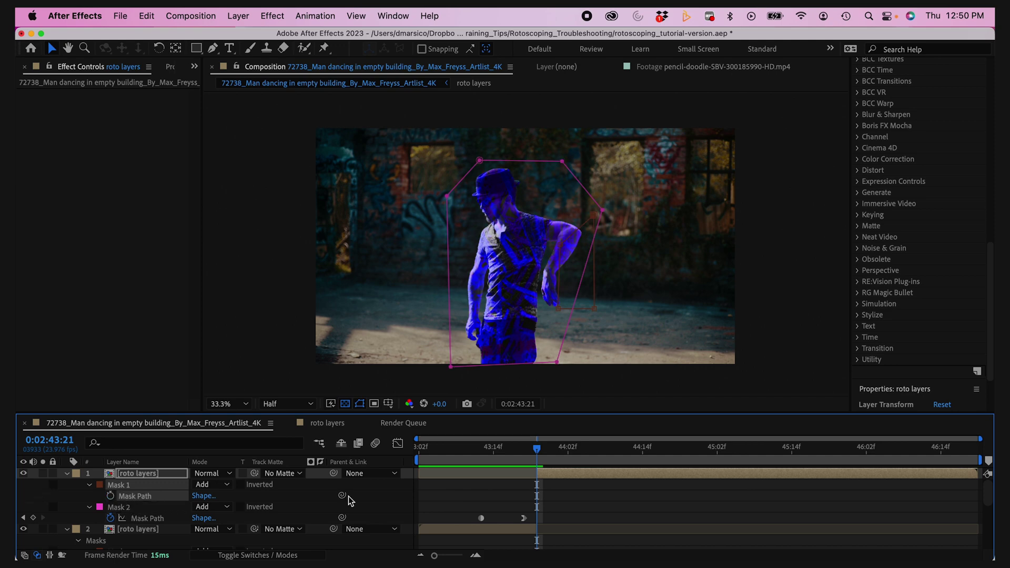
left_click(151, 505)
key("Delete")
left_click(112, 484)
key("Delete")
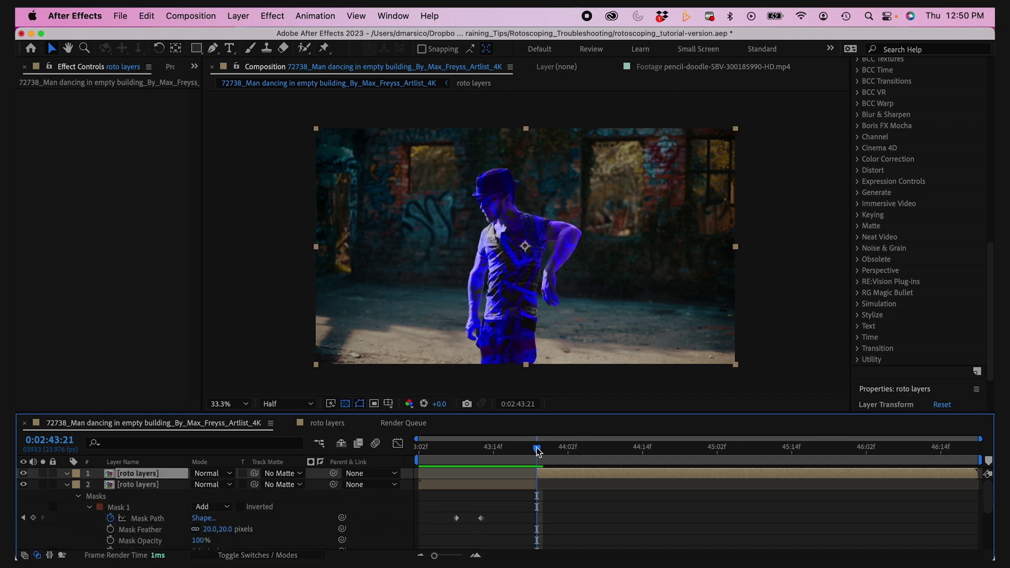
left_click_drag(535, 448, 423, 448)
key("space")
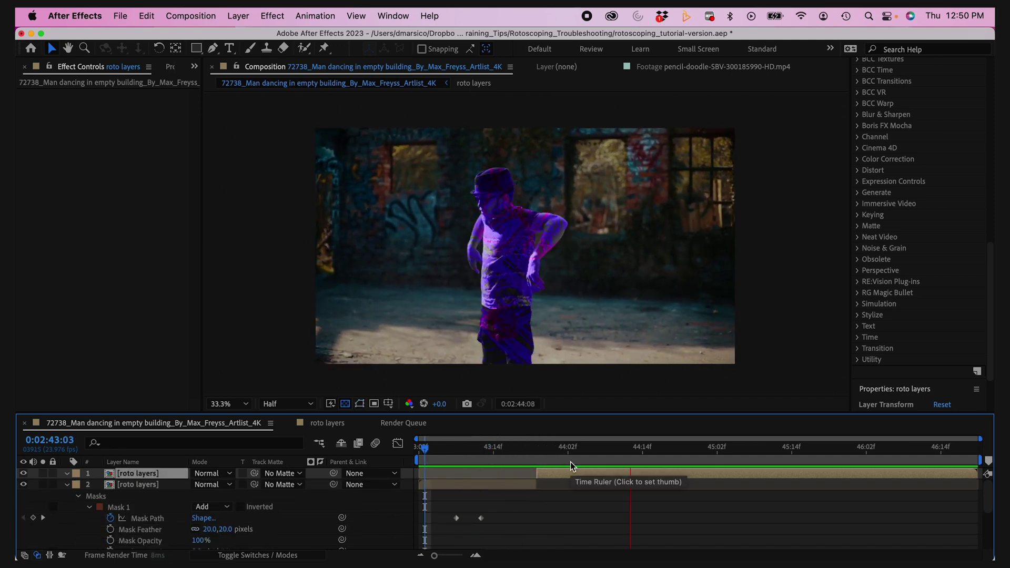
left_click(528, 400)
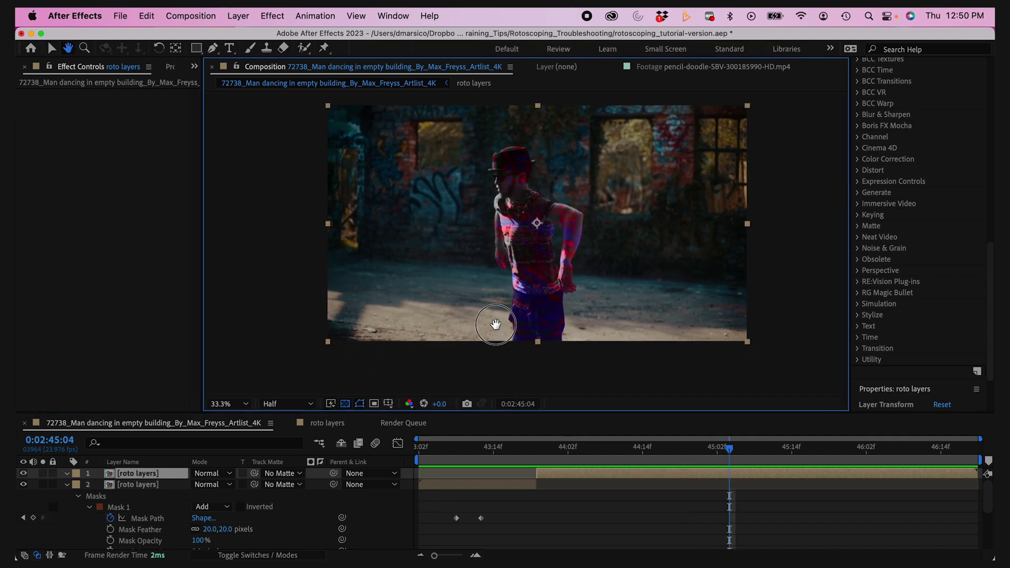
- Duplicate the unmasked second roto layers segment and set the upper copy's blending mode to Add
left_click(215, 478)
key("ctrl+d")
left_click(211, 473)
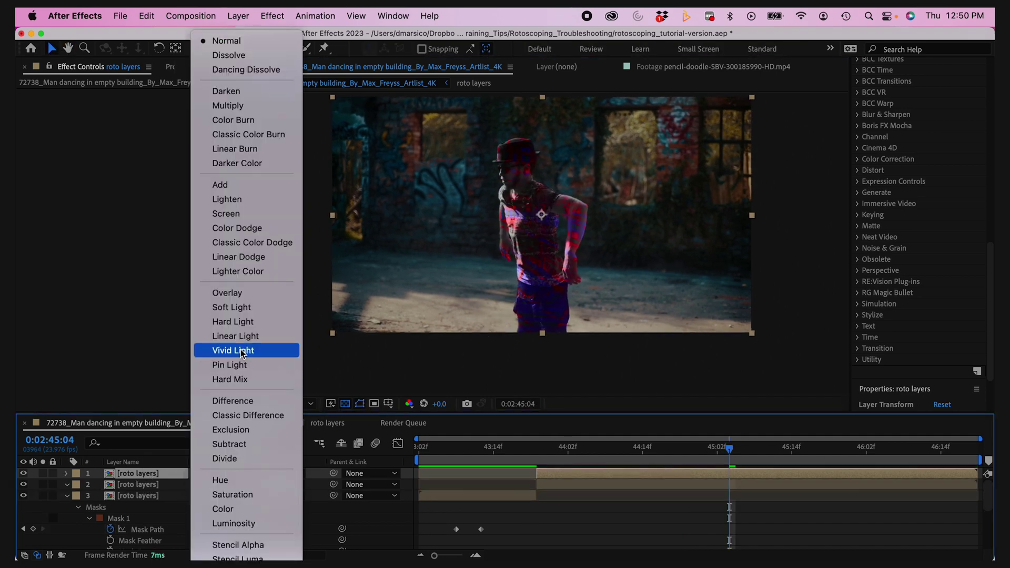
left_click(226, 185)
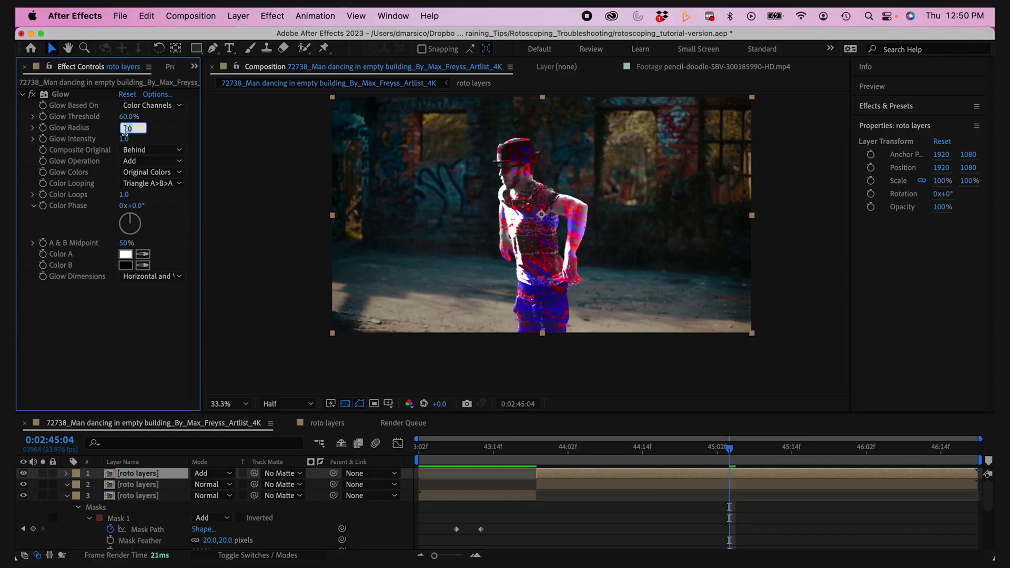
- Give the duplicated roto layers segment a Glow with a radius of 465 and an intensity of 2.6
left_click_drag(128, 127, 455, 148)
left_click_drag(124, 139, 240, 151)
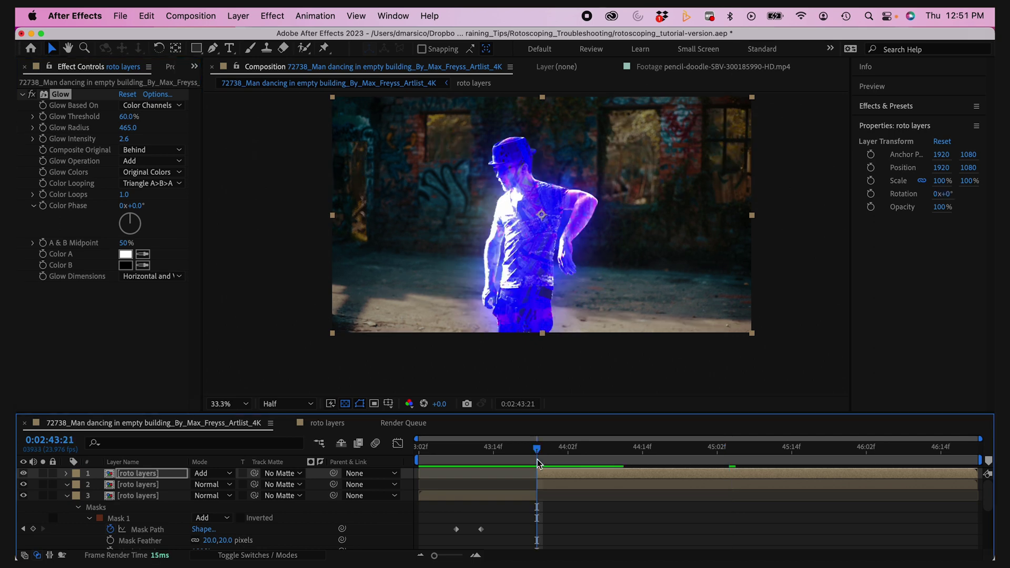
- Keyframe the glowing roto layer's opacity to fade in from 0% at 0:02:43:21 and play back the fade
key("t")
left_click(99, 485)
left_click_drag(588, 456, 536, 451)
left_click_drag(205, 484, 115, 484)
key("space")
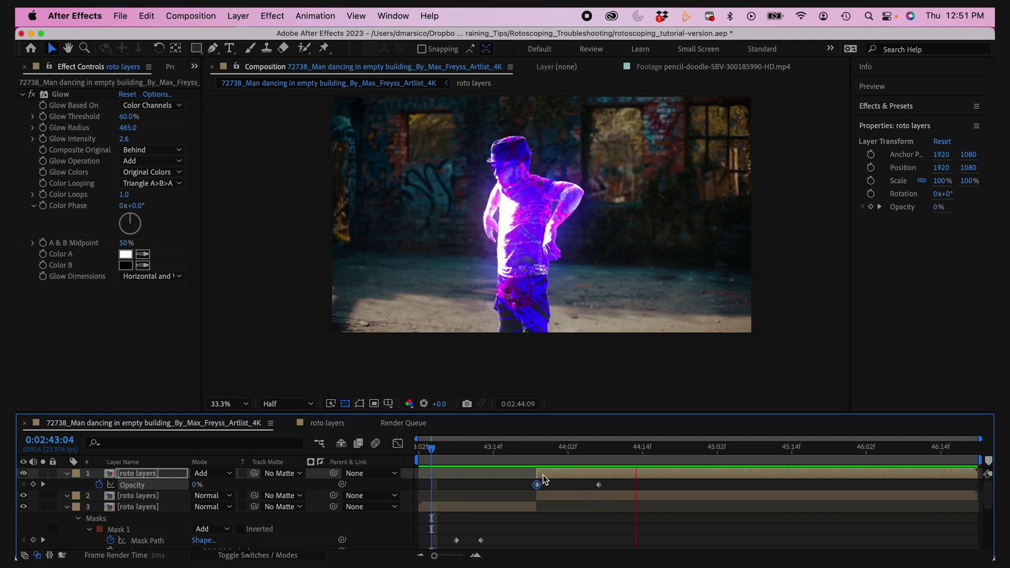
- Move the glowing layer's second opacity keyframe to 0:02:45:00 and play back the slower fade
left_click_drag(598, 484, 433, 462)
key("space")
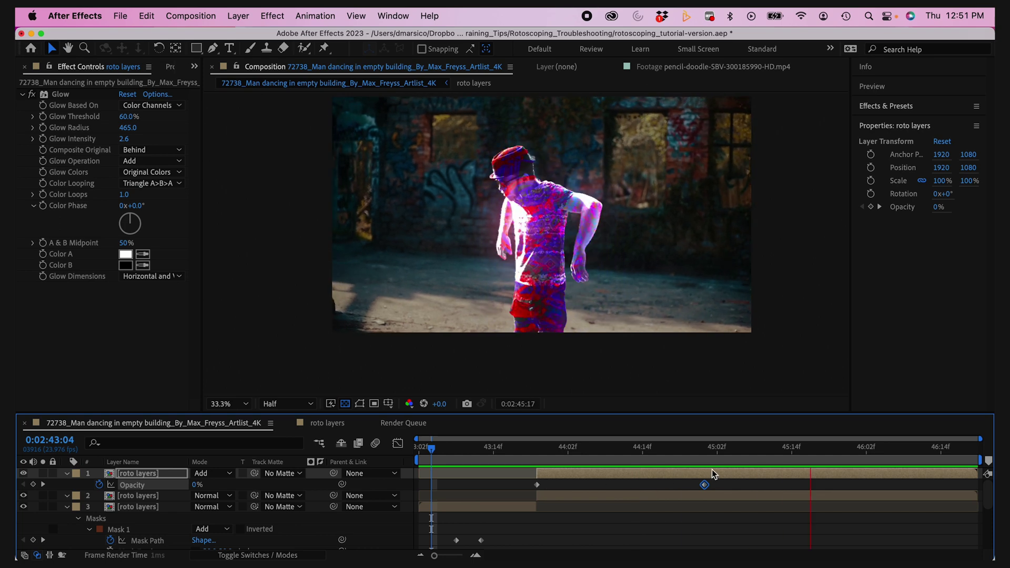
key("space")
- Apply CC Light Burst 2.5 to the original dancing man footage layer, with the current time at 0:02:44:00
left_click_drag(572, 458, 556, 458)
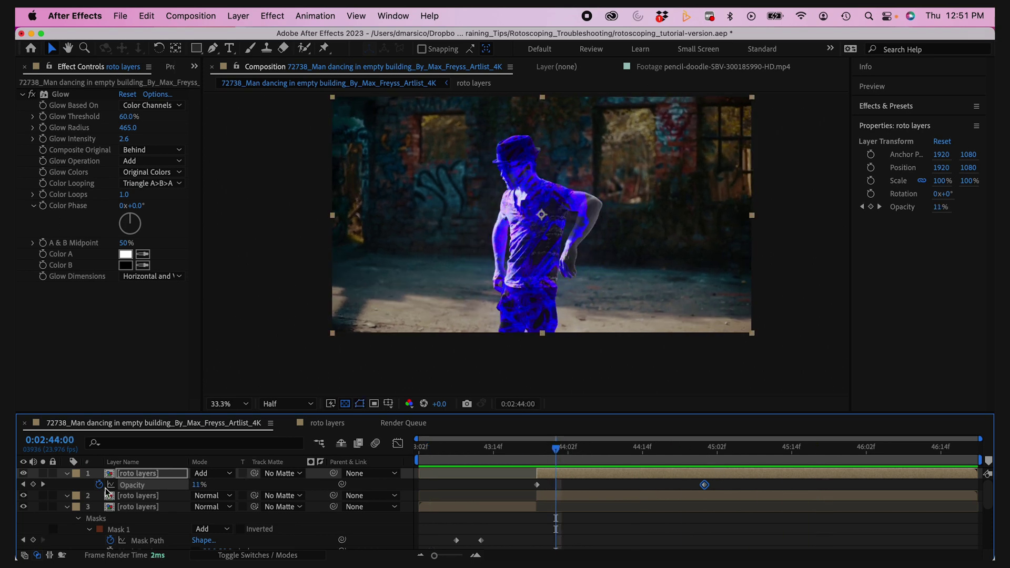
left_click(67, 473)
left_click(67, 495)
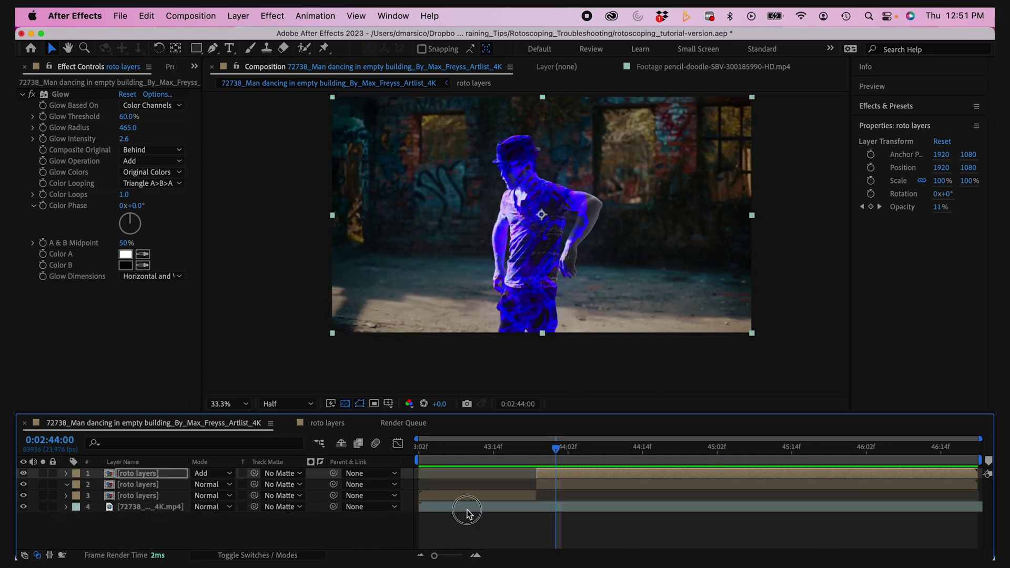
left_click(488, 506)
left_click(906, 107)
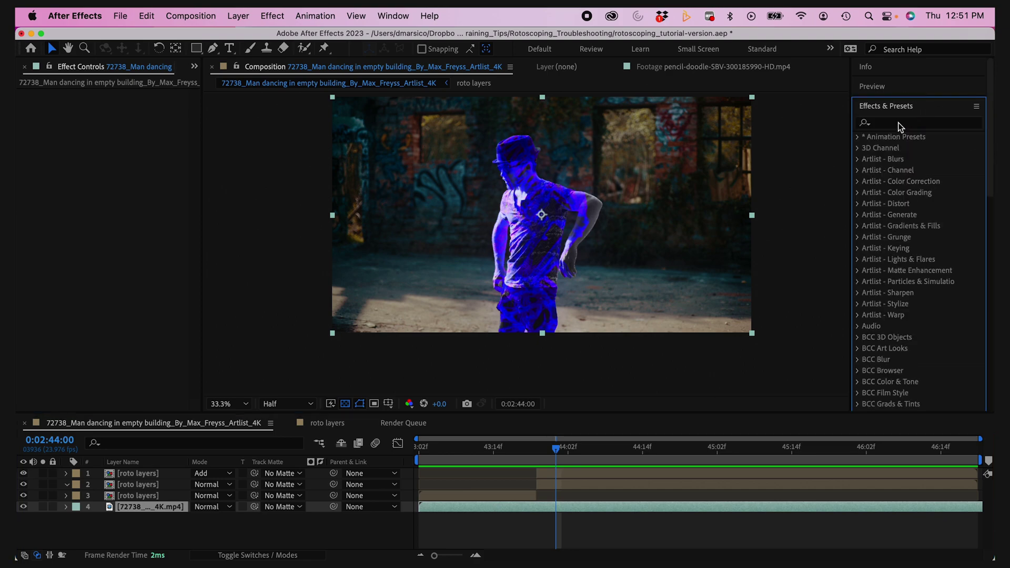
left_click(898, 123)
type("cc ")
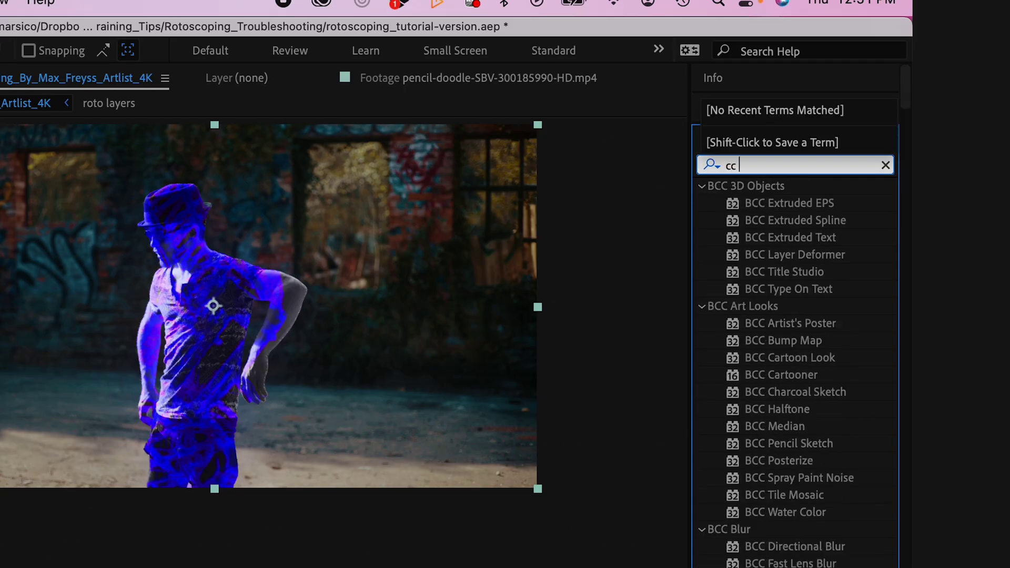
type("light bur")
left_click(788, 202)
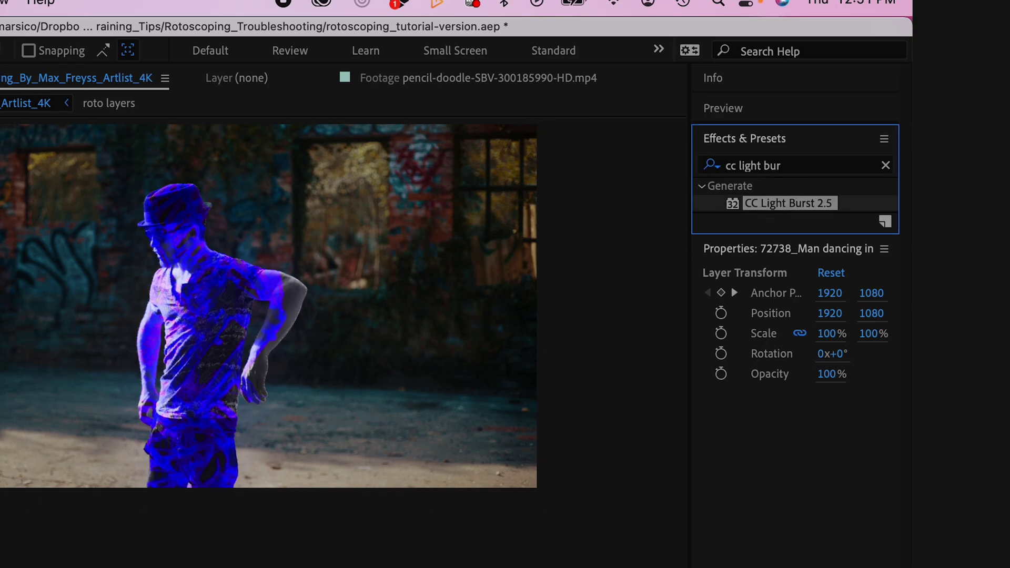
left_click_drag(787, 203, 192, 176)
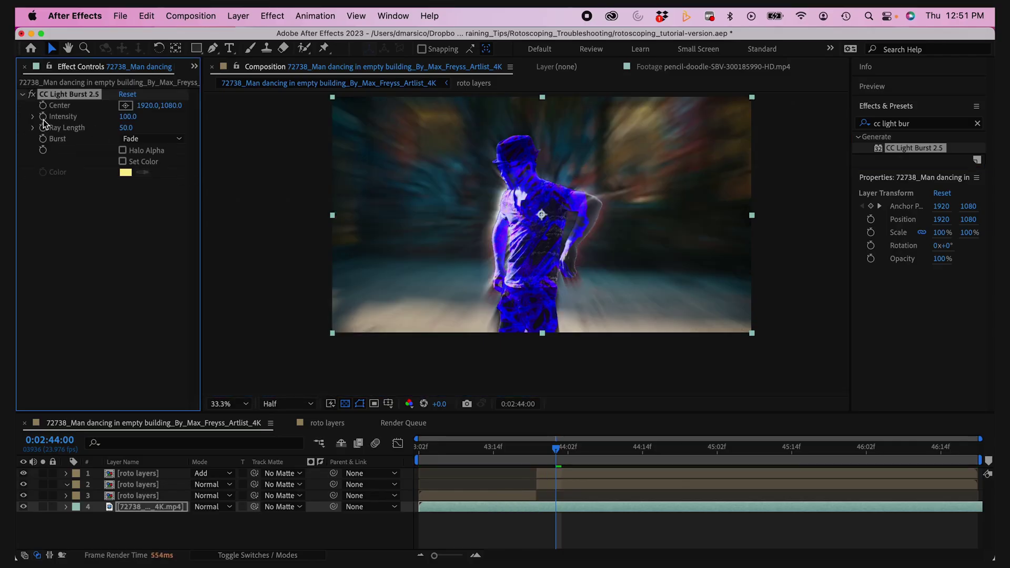
- Start Ray Length keyframing for CC Light Burst at 0:02:44:00 and add a second keyframe of 50 at 0:02:45:00
left_click(43, 128)
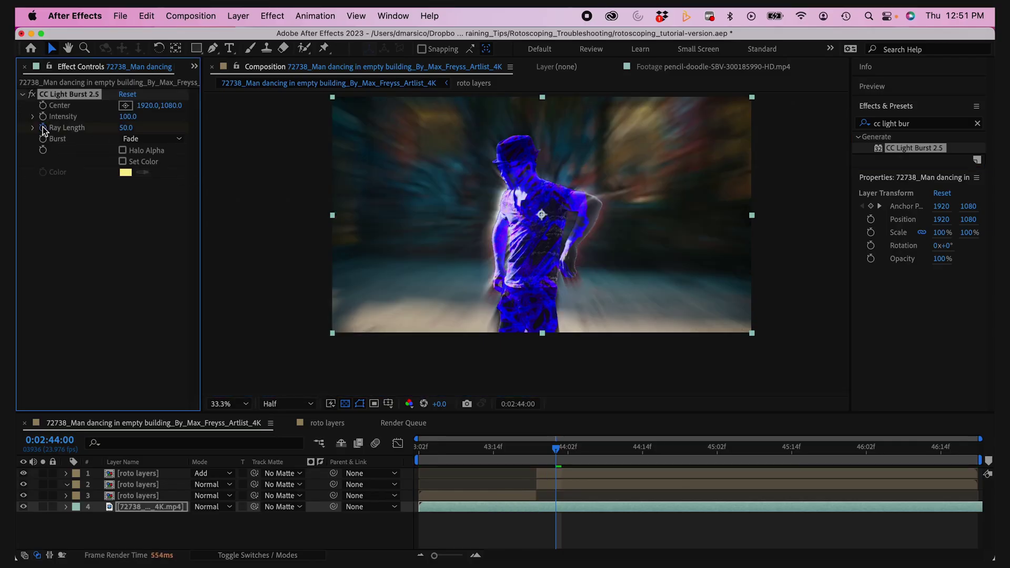
left_click(558, 453)
key("u")
left_click_drag(559, 455, 704, 453)
left_click(589, 476)
key("u")
scroll(644, 499, "down", 1)
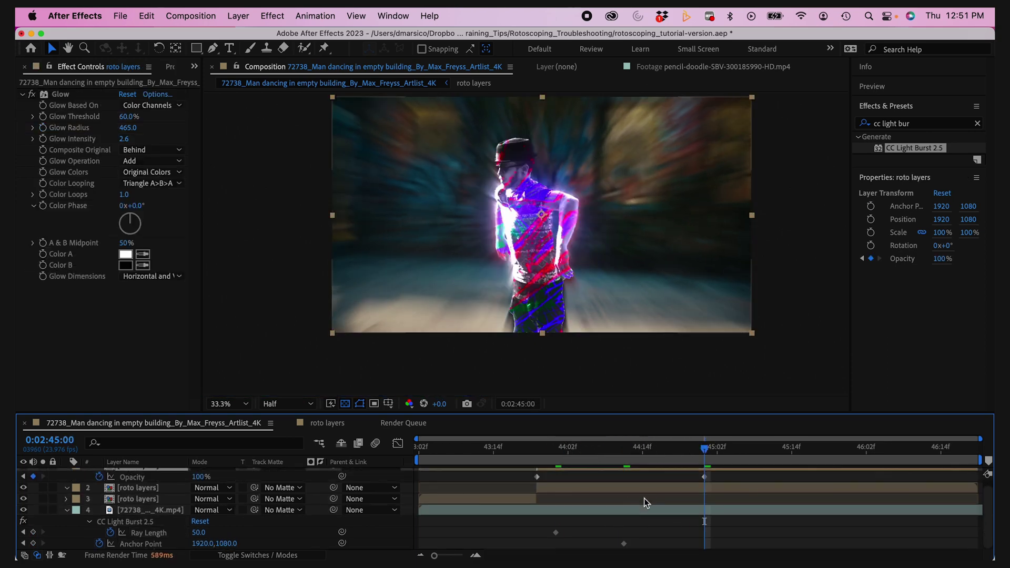
left_click(59, 510)
- Move the first Ray Length keyframe to 0:02:43:21 with a value of 0 and play back the animation
left_click_drag(565, 451, 537, 451)
left_click_drag(556, 532, 537, 532)
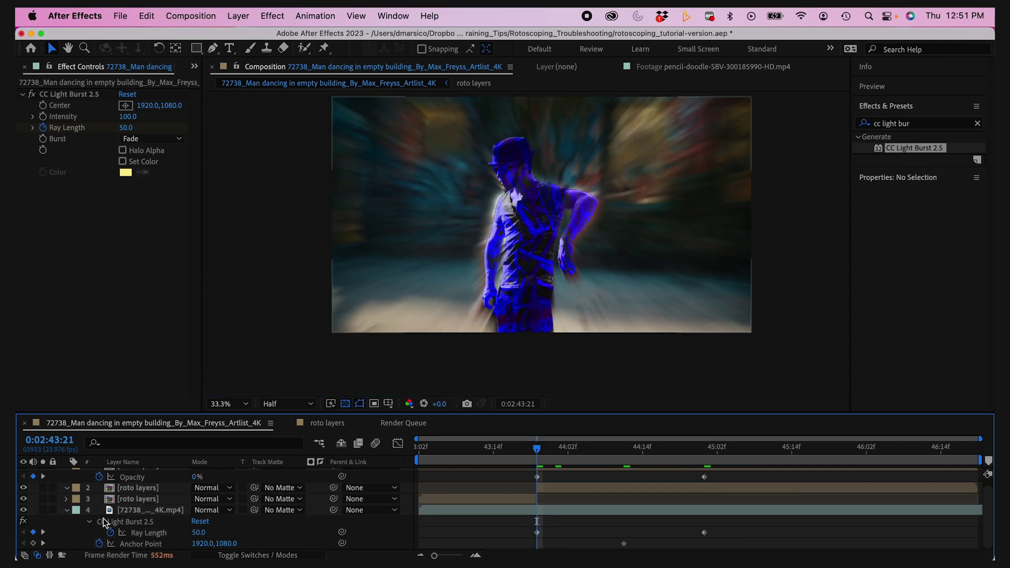
left_click(152, 521)
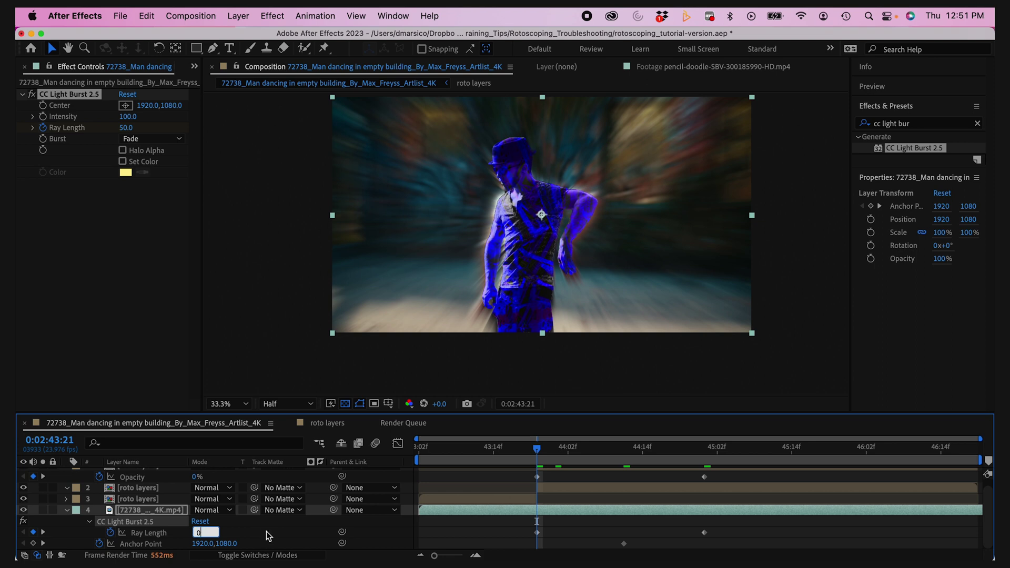
left_click(310, 531)
key("space")
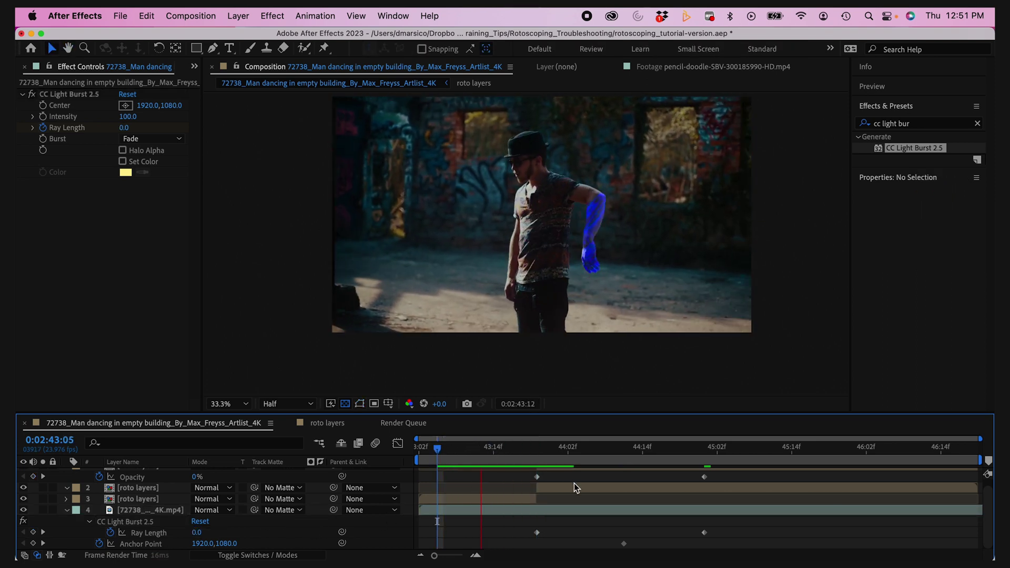